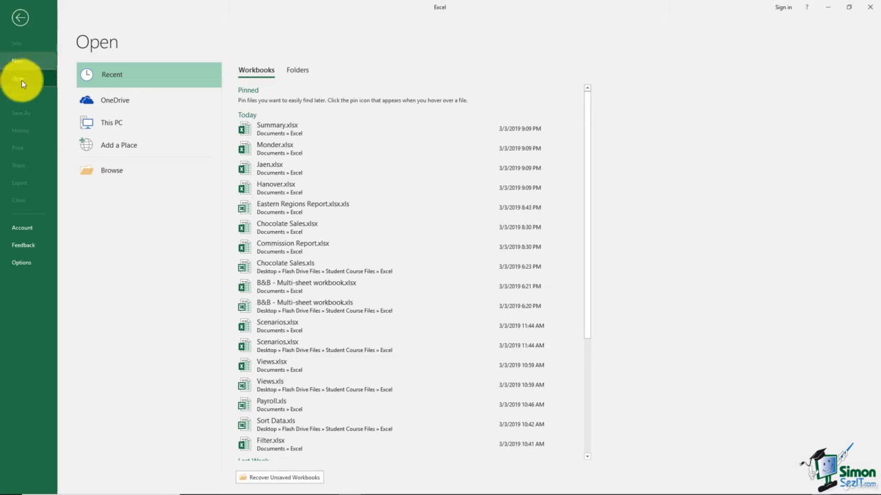
Open the workbooks Hanover.xlsx, Jaen.xlsx, Monder.xlsx and Summary.xlsx together from the Documents Excel folder.
{"action": "left_click", "coordinate": [115, 174]}
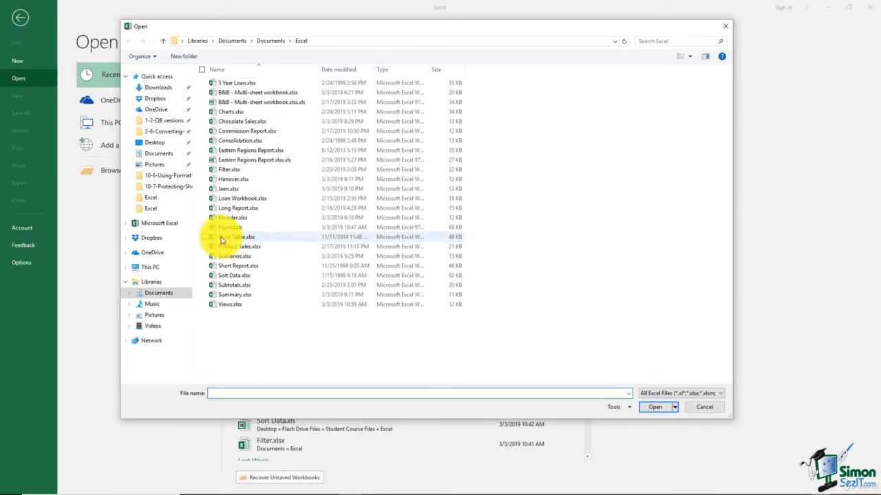
{"action": "left_click", "coordinate": [206, 190]}
{"action": "left_click", "coordinate": [205, 179]}
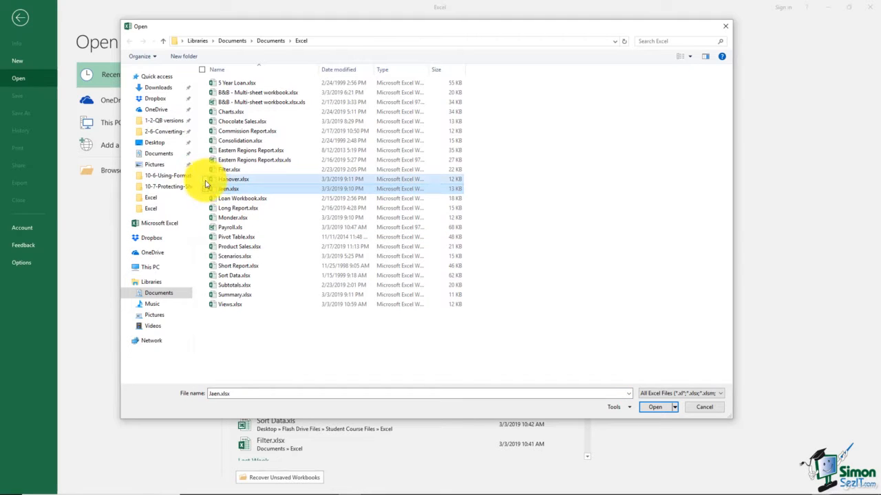
{"action": "left_click", "coordinate": [205, 219]}
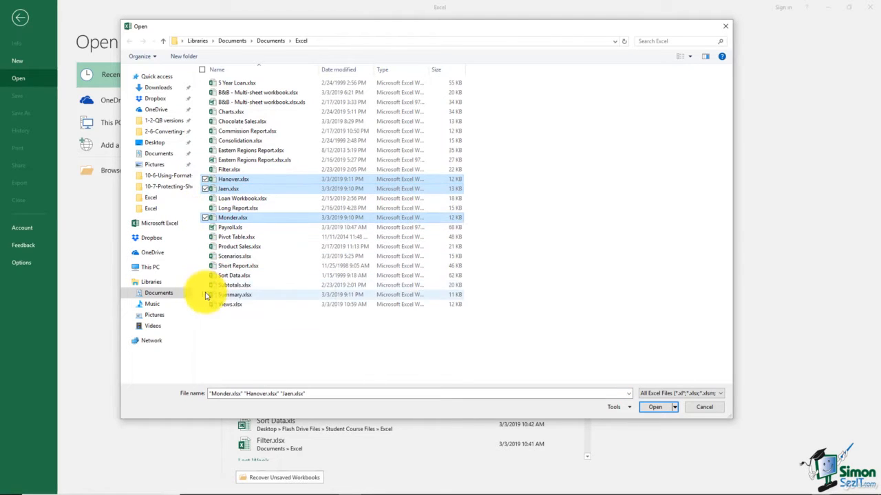
{"action": "left_click", "coordinate": [206, 295]}
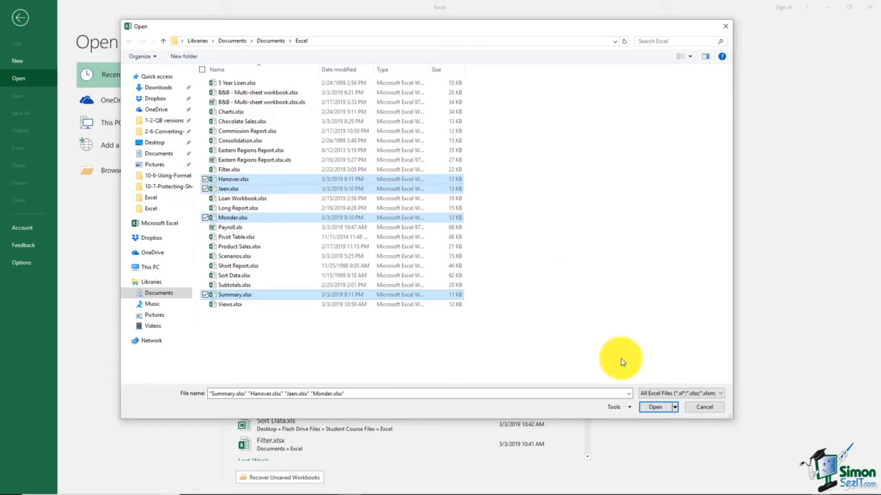
{"action": "left_click", "coordinate": [655, 407]}
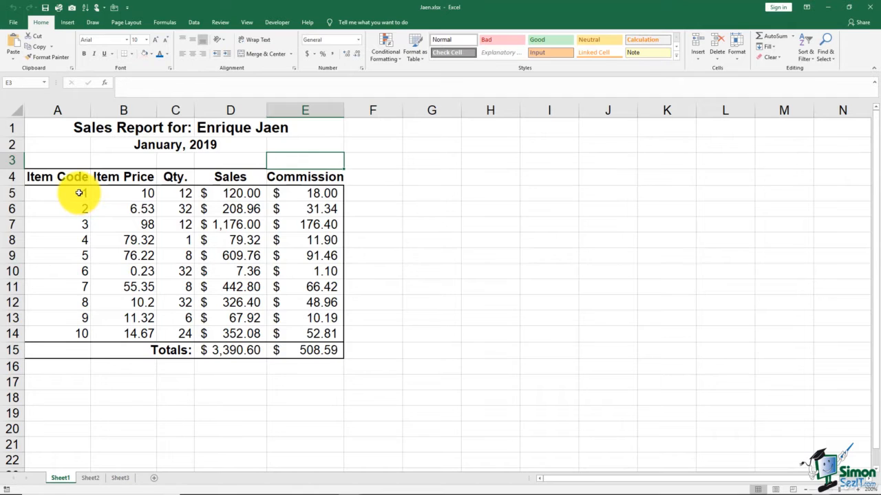
Examine the item codes in Jaen.xlsx and how the first row's price, quantity, sales and commission cells are built.
{"action": "left_click_drag", "start_coordinate": [76, 192], "coordinate": [81, 334]}
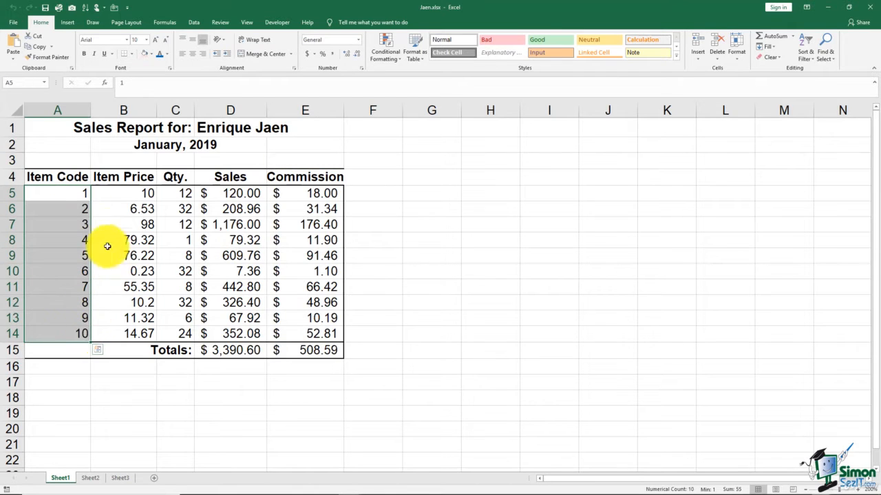
{"action": "left_click", "coordinate": [116, 195]}
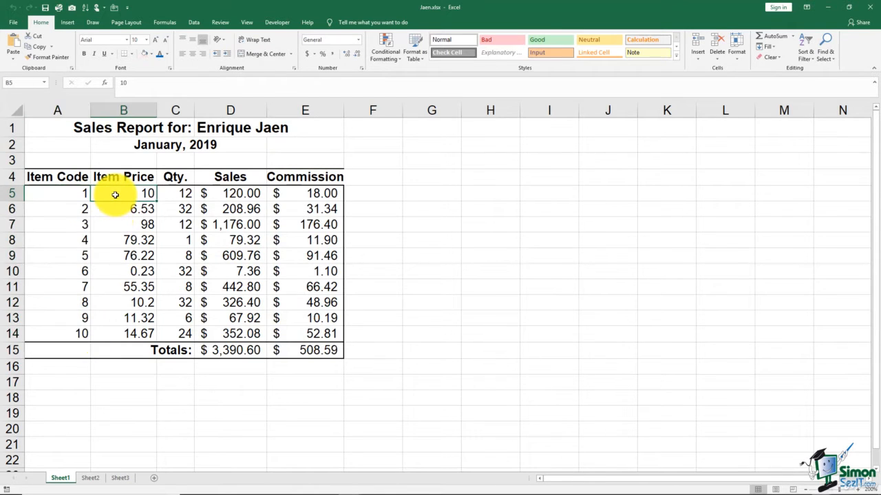
{"action": "left_click", "coordinate": [184, 194]}
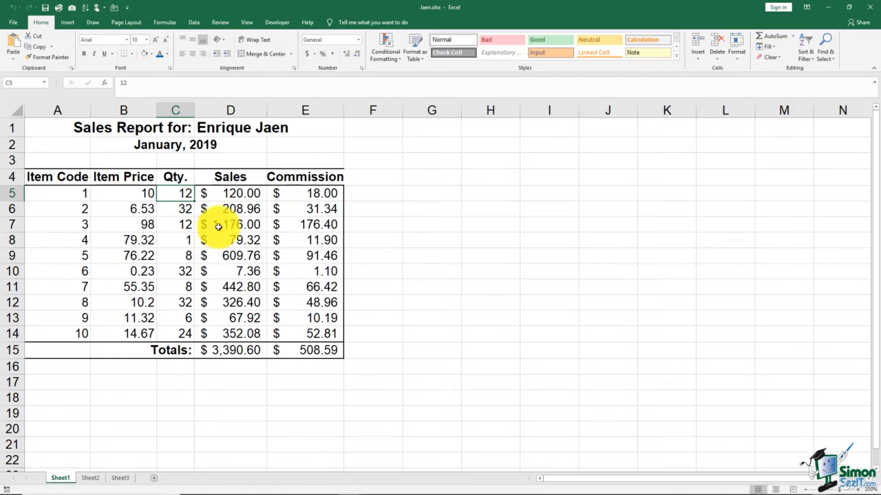
{"action": "left_click", "coordinate": [234, 193]}
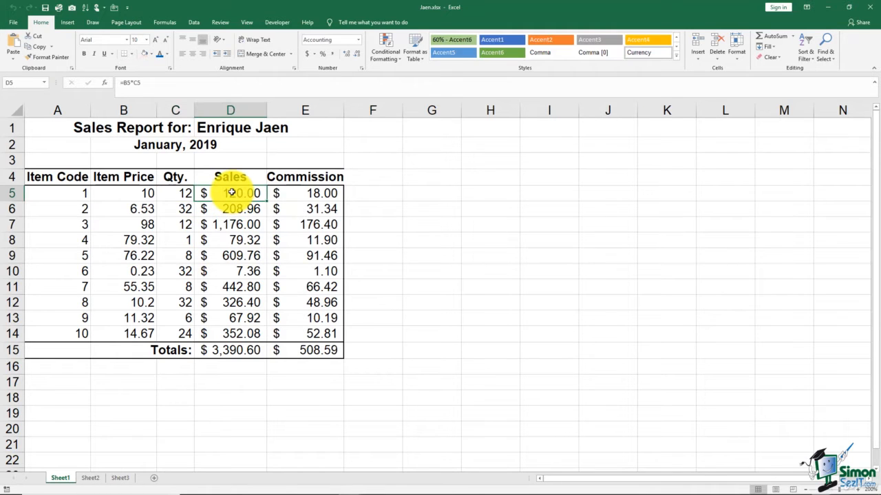
{"action": "left_click", "coordinate": [286, 193]}
{"action": "left_click", "coordinate": [234, 193]}
{"action": "left_click", "coordinate": [139, 197]}
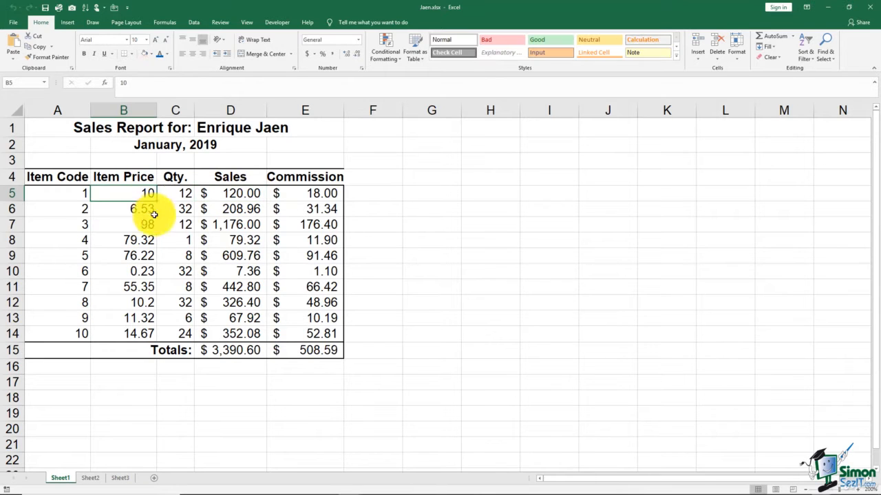
{"action": "left_click", "coordinate": [182, 194]}
{"action": "left_click", "coordinate": [234, 194]}
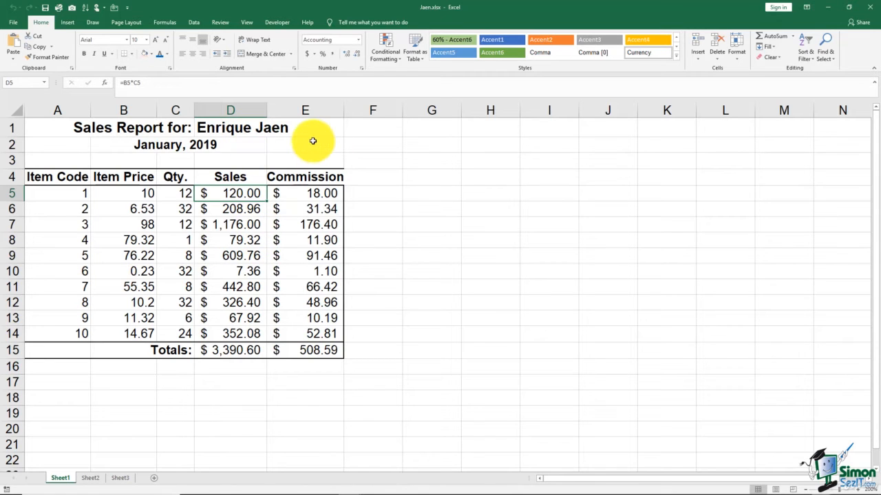
Switch to the Monder.xlsx workbook and examine its sales report, including the quantities in C5:C14.
{"action": "left_click", "coordinate": [246, 22]}
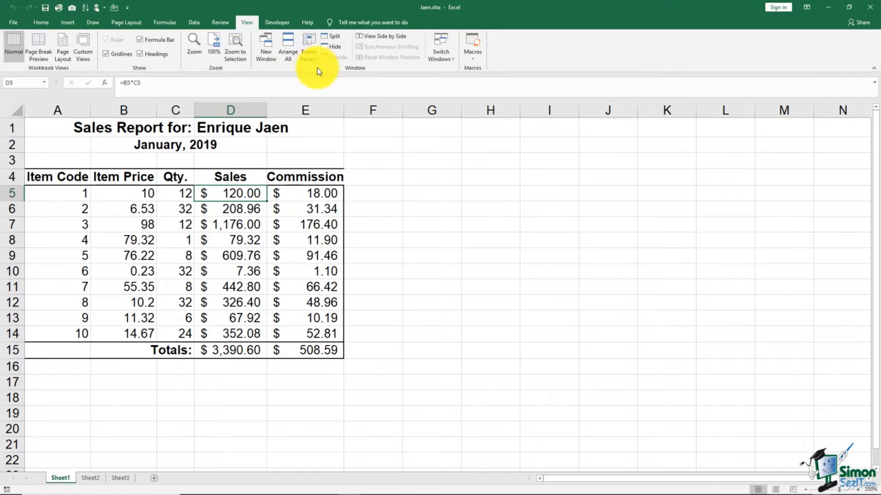
{"action": "left_click", "coordinate": [446, 60]}
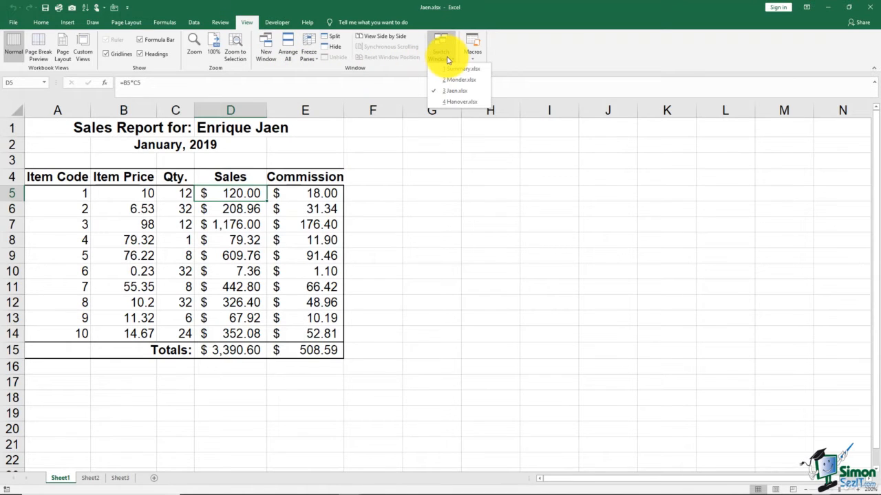
{"action": "left_click", "coordinate": [456, 80]}
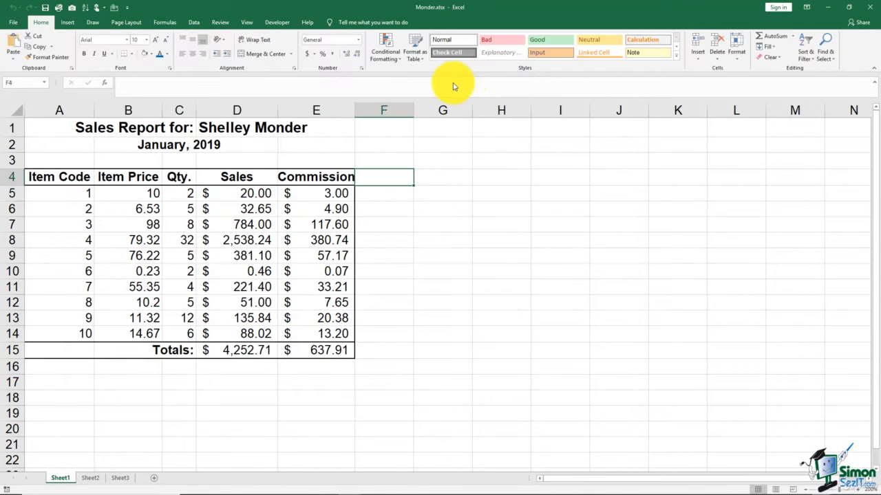
{"action": "left_click", "coordinate": [410, 270]}
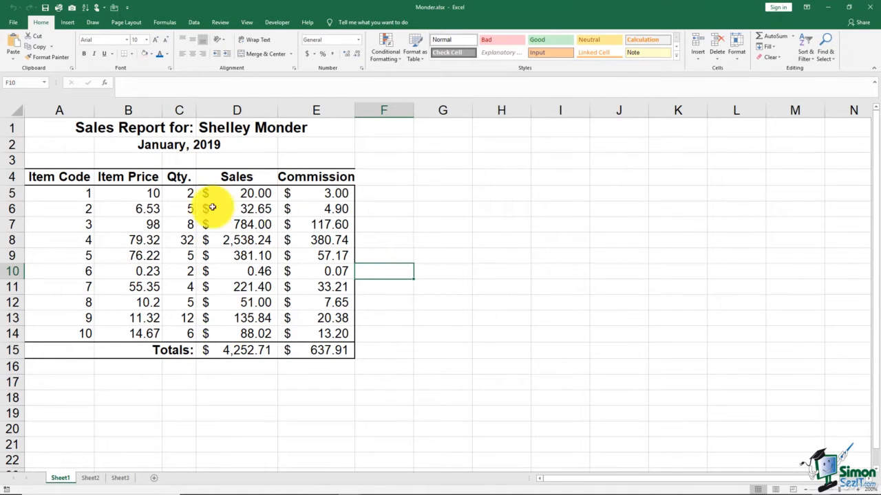
{"action": "left_click_drag", "start_coordinate": [184, 193], "coordinate": [187, 335]}
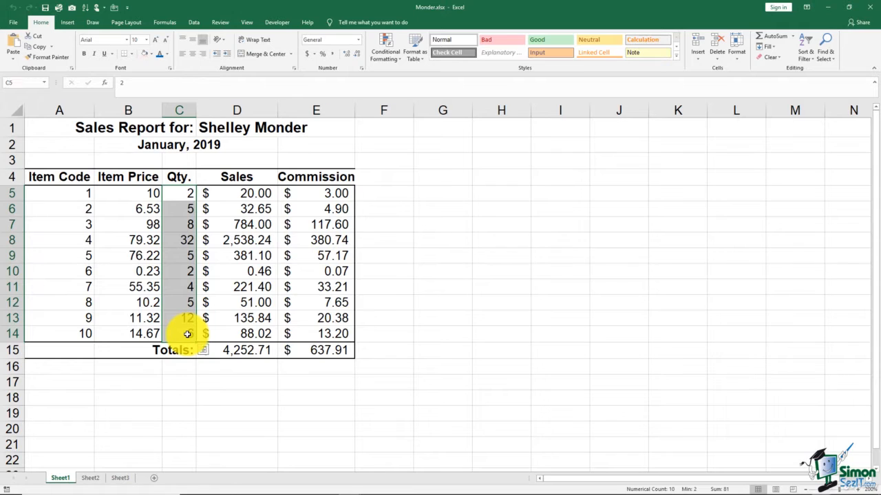
{"action": "left_click", "coordinate": [450, 269]}
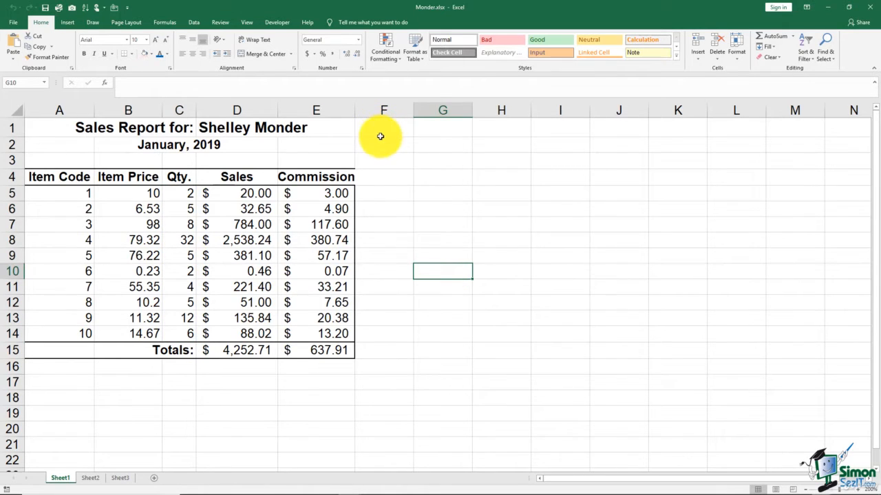
Switch to the Summary.xlsx workbook and inspect the empty cells under Total Sales and Total Commissions.
{"action": "left_click", "coordinate": [246, 22]}
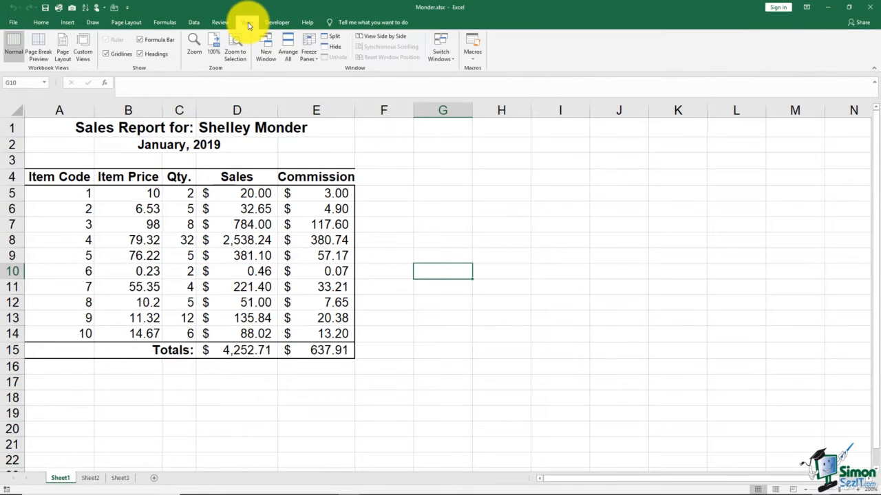
{"action": "left_click", "coordinate": [444, 54]}
{"action": "left_click", "coordinate": [454, 85]}
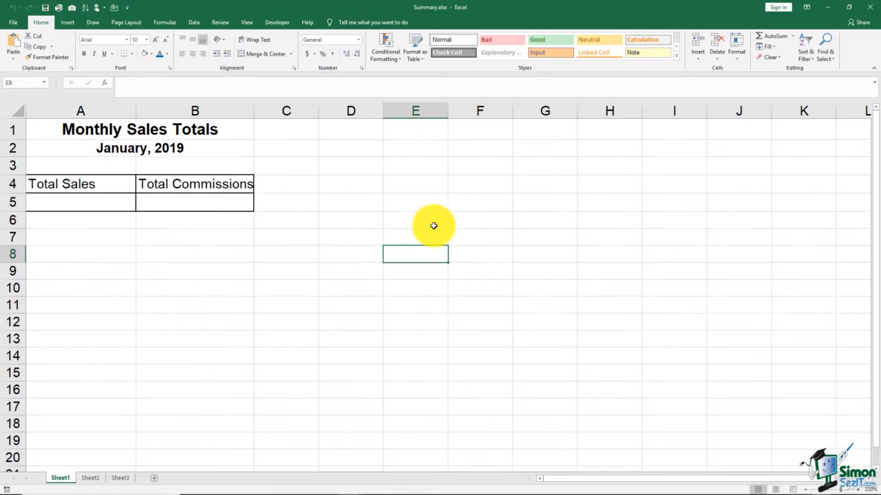
{"action": "left_click", "coordinate": [123, 205]}
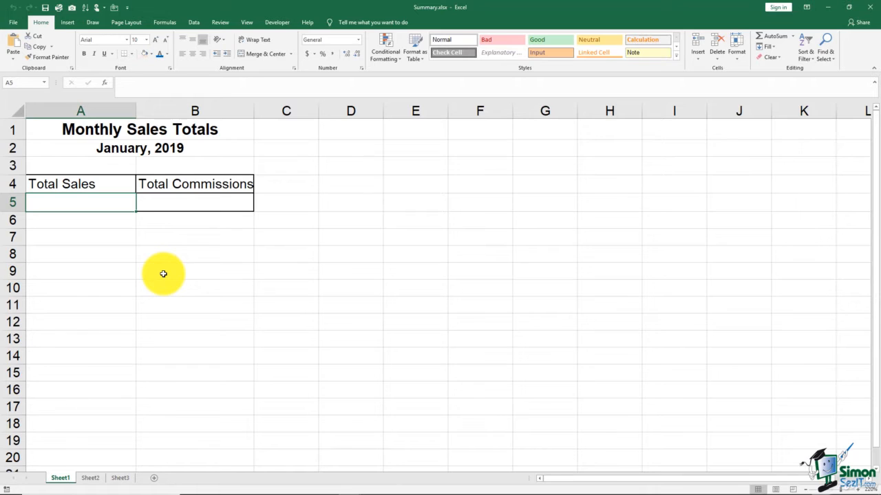
{"action": "left_click", "coordinate": [182, 206]}
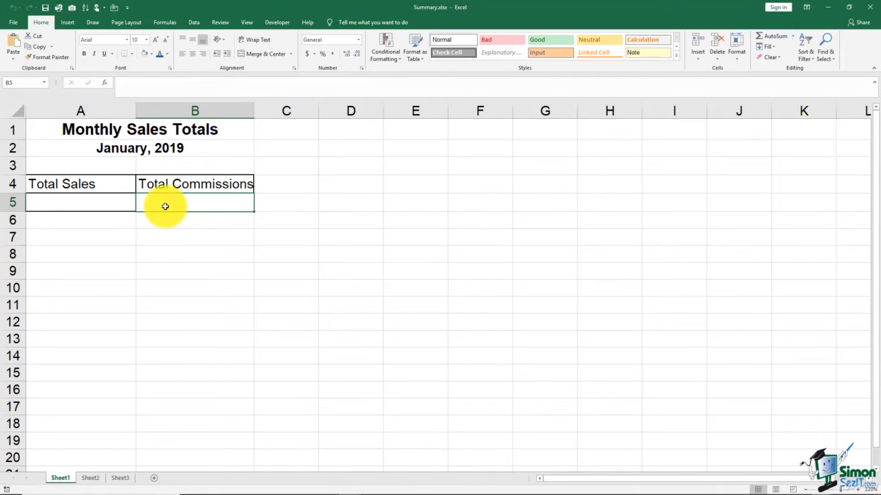
Start a formula in cell A5 of Summary.xlsx that references the sales total in D15 of Monder.xlsx.
{"action": "left_click", "coordinate": [116, 202]}
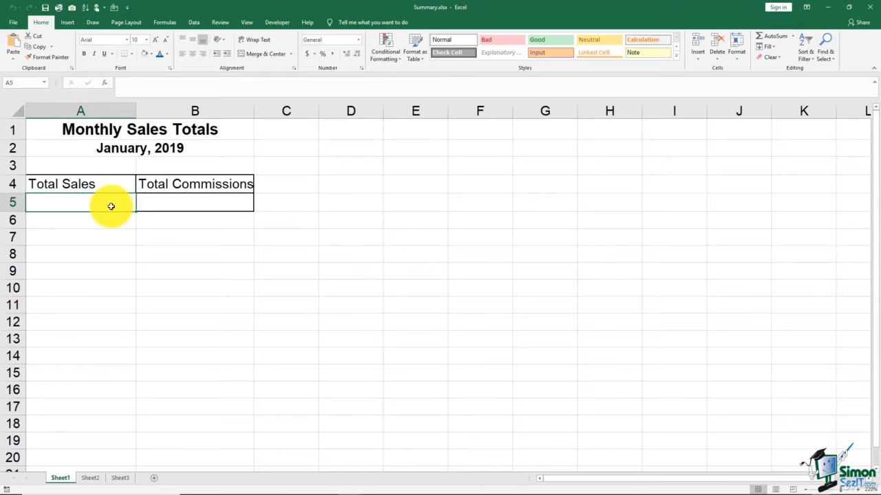
{"action": "type", "text": "="}
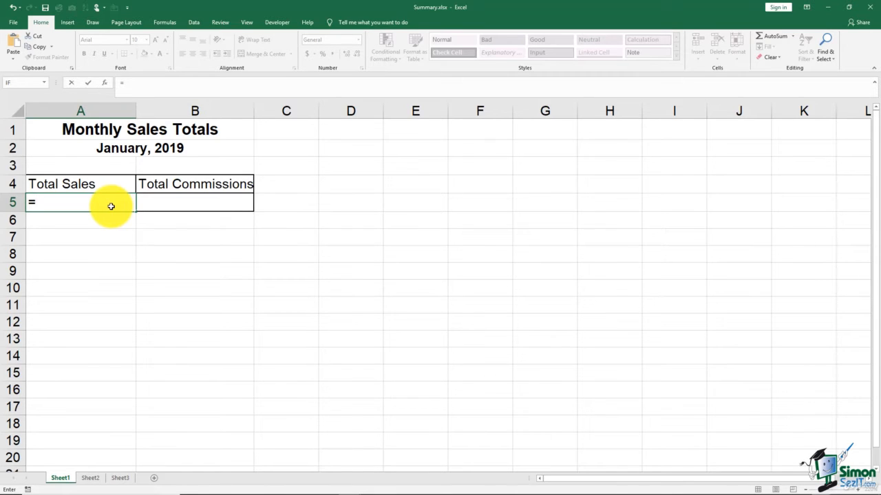
{"action": "left_click", "coordinate": [247, 23]}
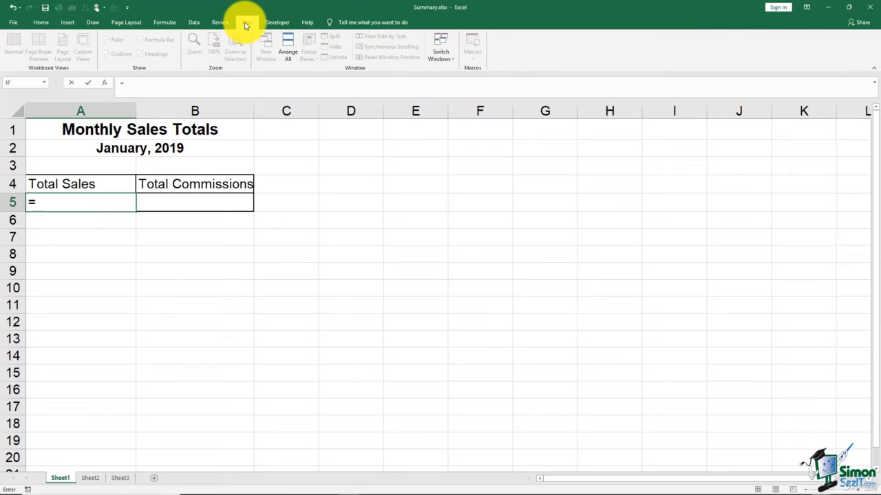
{"action": "left_click", "coordinate": [441, 55]}
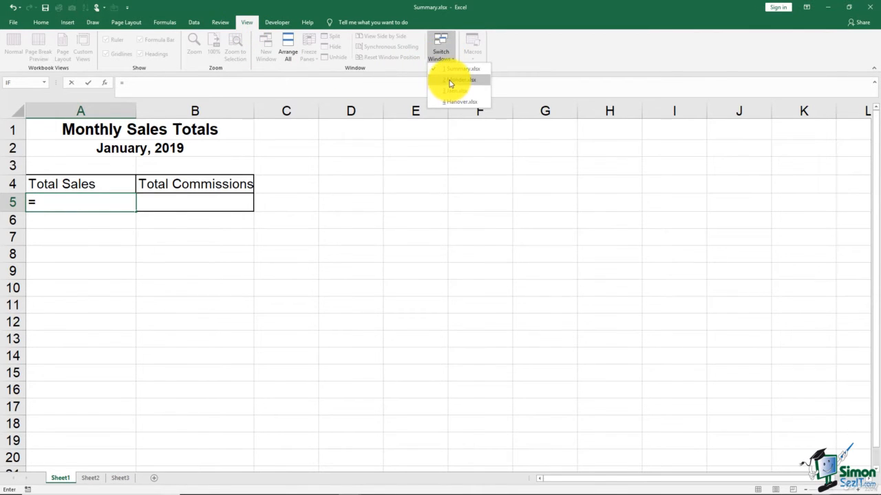
{"action": "left_click", "coordinate": [449, 79]}
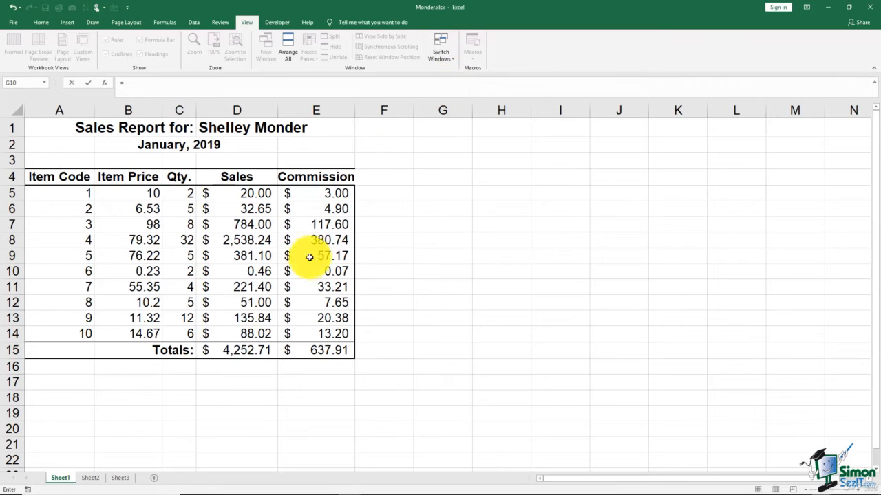
{"action": "left_click", "coordinate": [256, 351]}
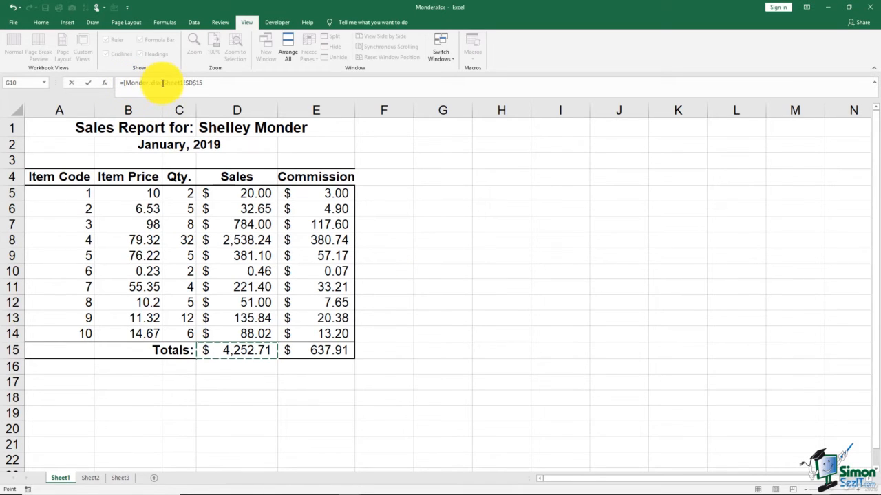
Extend the Total Sales formula with a plus sign and the sales total in D15 of Jaen.xlsx.
{"action": "left_click", "coordinate": [213, 82]}
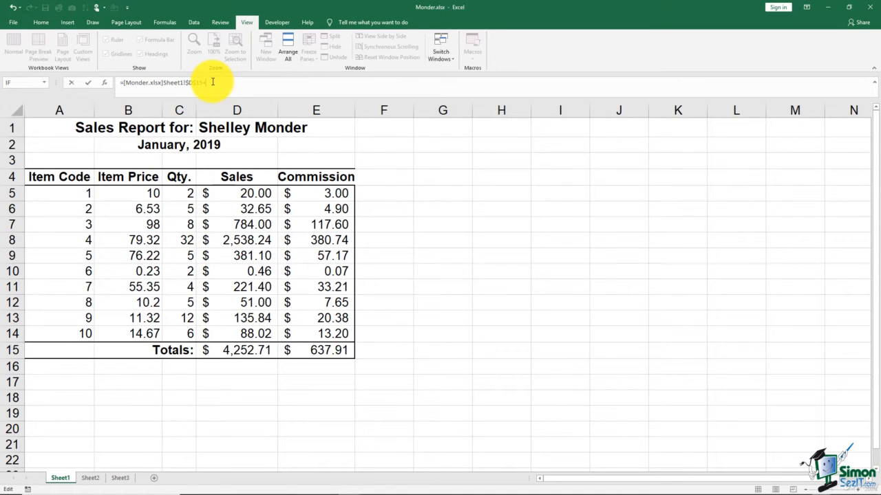
{"action": "left_click", "coordinate": [437, 62]}
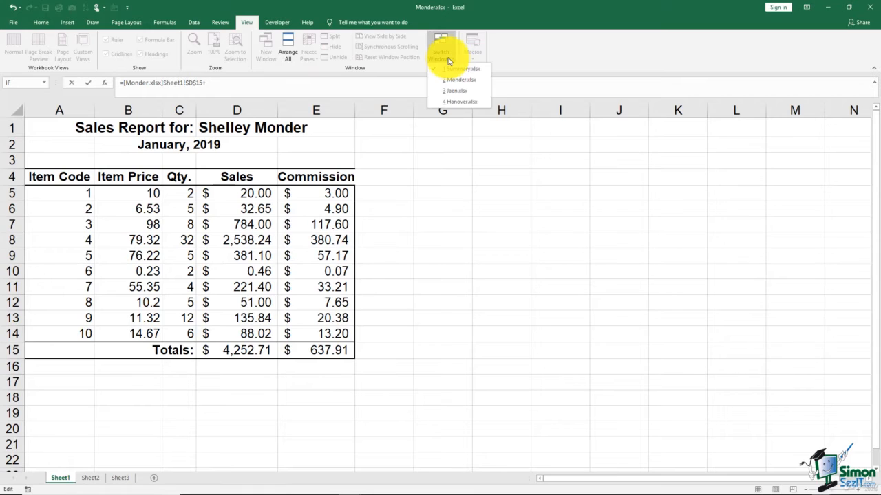
{"action": "left_click", "coordinate": [450, 92]}
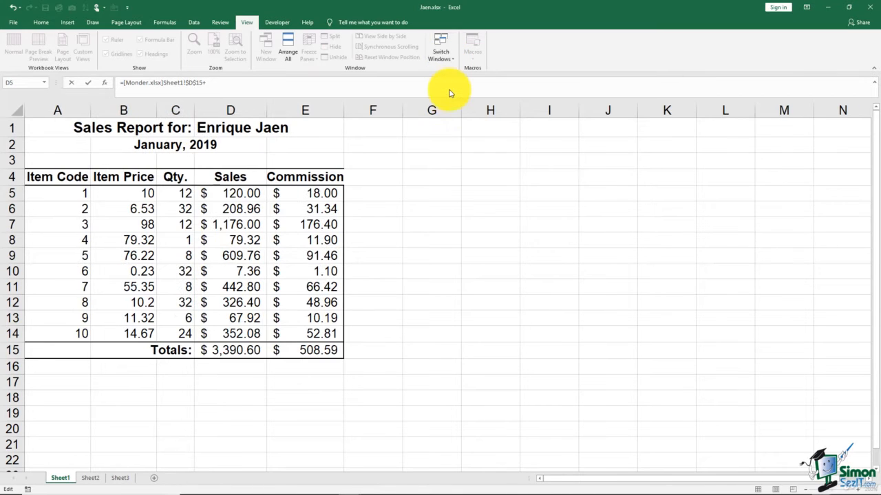
{"action": "left_click", "coordinate": [249, 351]}
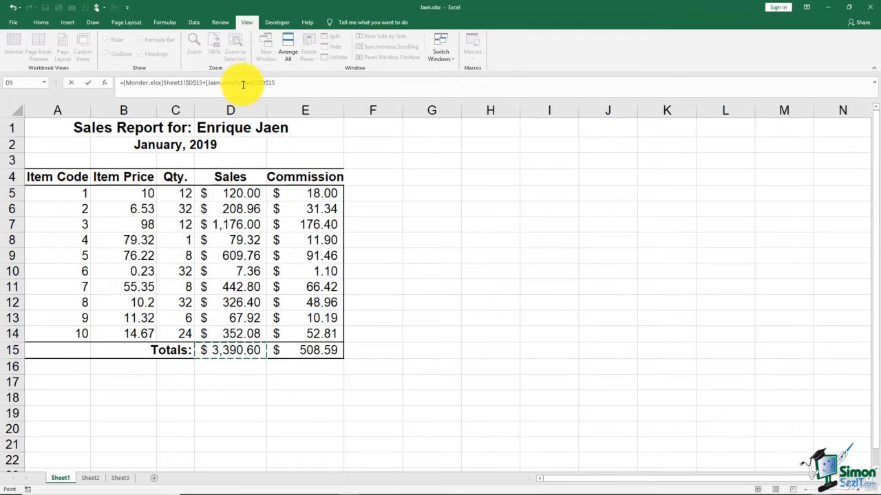
Complete the Total Sales formula in A5 of Summary.xlsx by adding the sales total in D15 of Hanover.xlsx, and review the finished formula.
{"action": "left_click", "coordinate": [285, 82]}
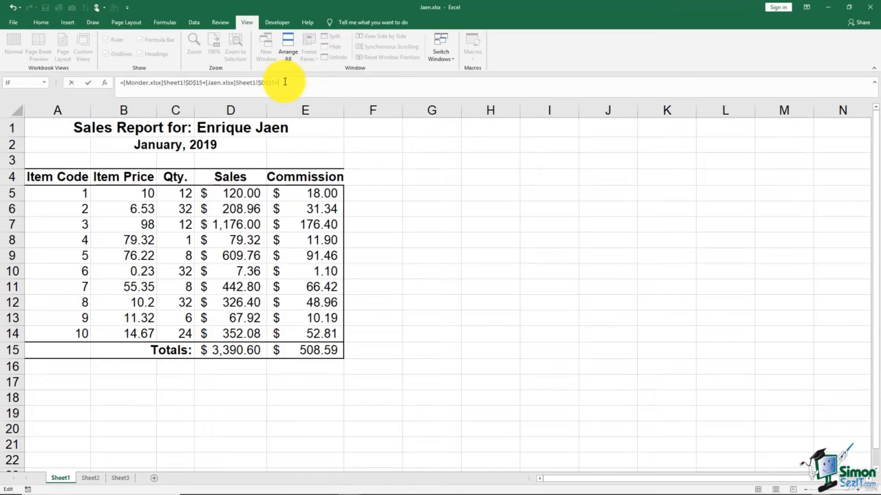
{"action": "left_click", "coordinate": [439, 54]}
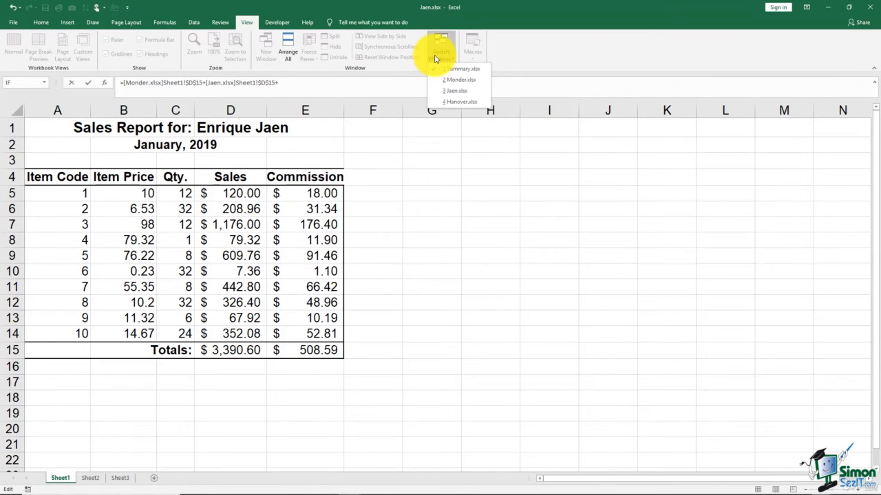
{"action": "left_click", "coordinate": [452, 102]}
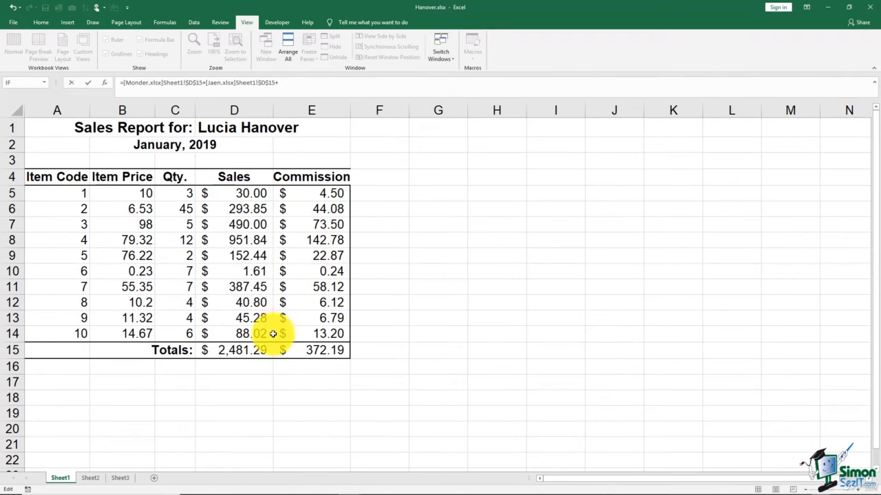
{"action": "left_click", "coordinate": [251, 352]}
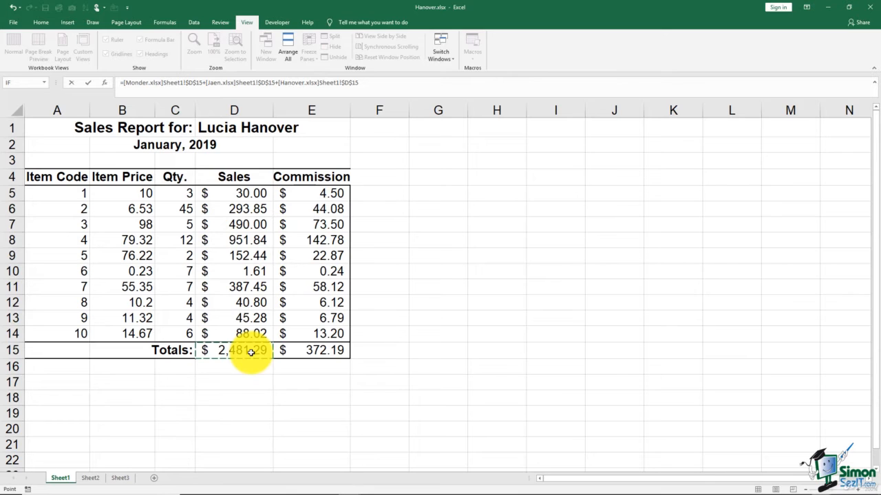
{"action": "key", "text": "Return"}
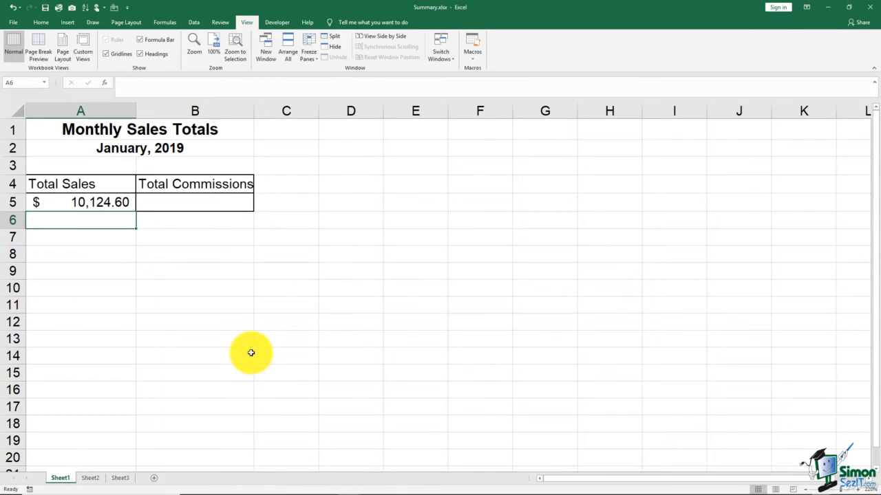
{"action": "left_click", "coordinate": [83, 203]}
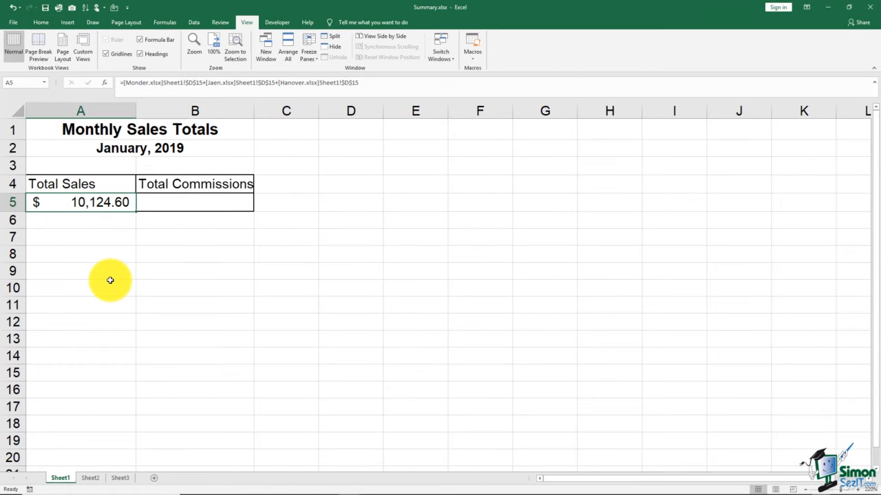
Start a Total Commissions formula in cell B5 of Summary.xlsx that references the commission total in E15 of Monder.xlsx.
{"action": "left_click", "coordinate": [189, 203]}
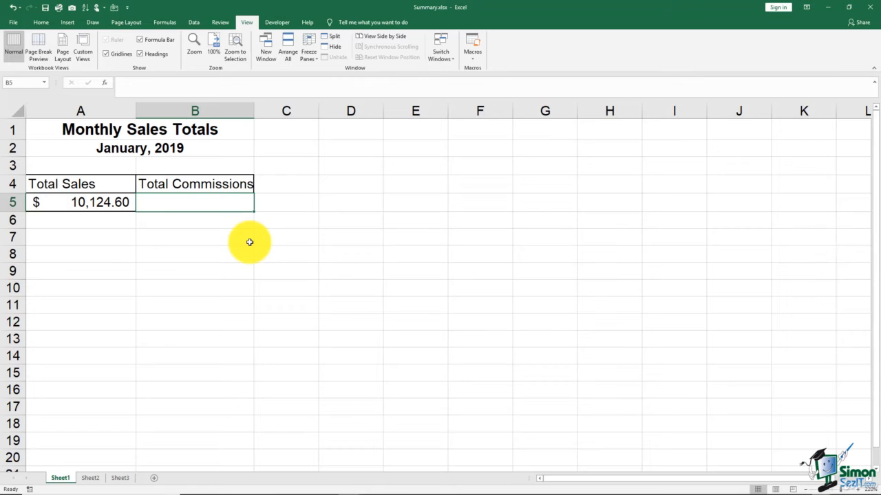
{"action": "type", "text": "="}
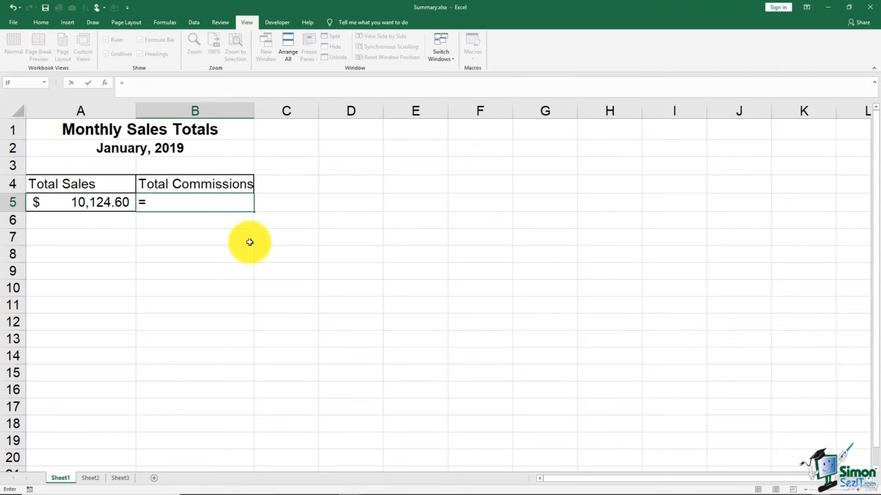
{"action": "left_click", "coordinate": [444, 56]}
{"action": "left_click", "coordinate": [454, 81]}
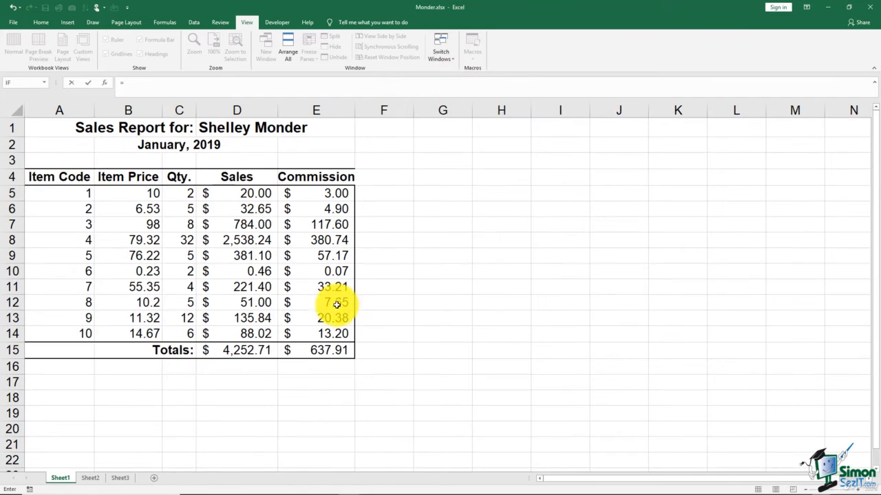
{"action": "left_click", "coordinate": [332, 351]}
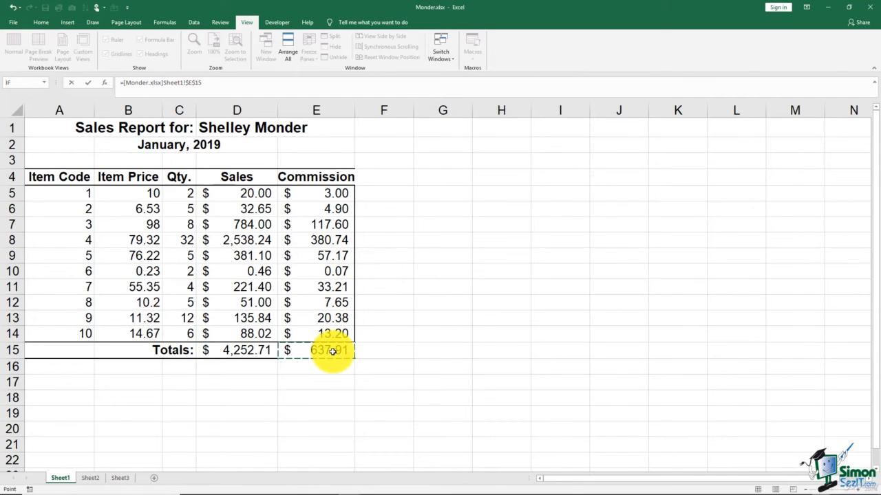
Extend the Total Commissions formula with a plus sign and the commission total in E15 of Jaen.xlsx.
{"action": "type", "text": "+"}
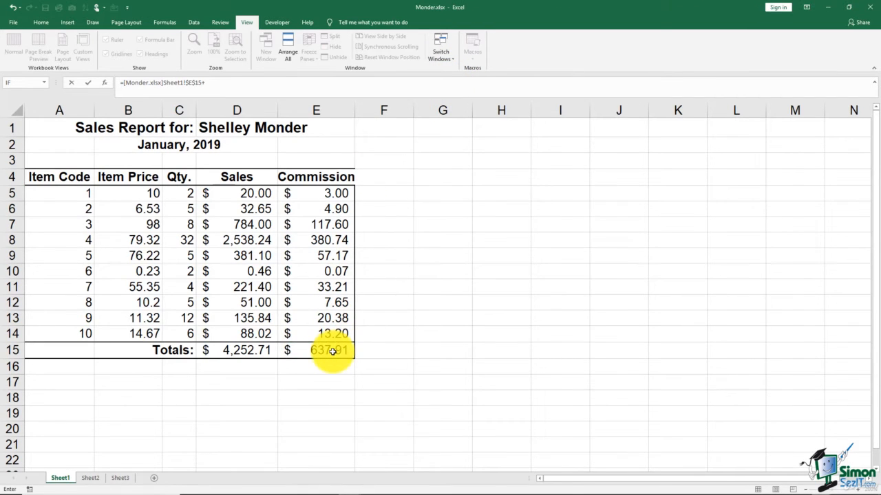
{"action": "left_click", "coordinate": [444, 61]}
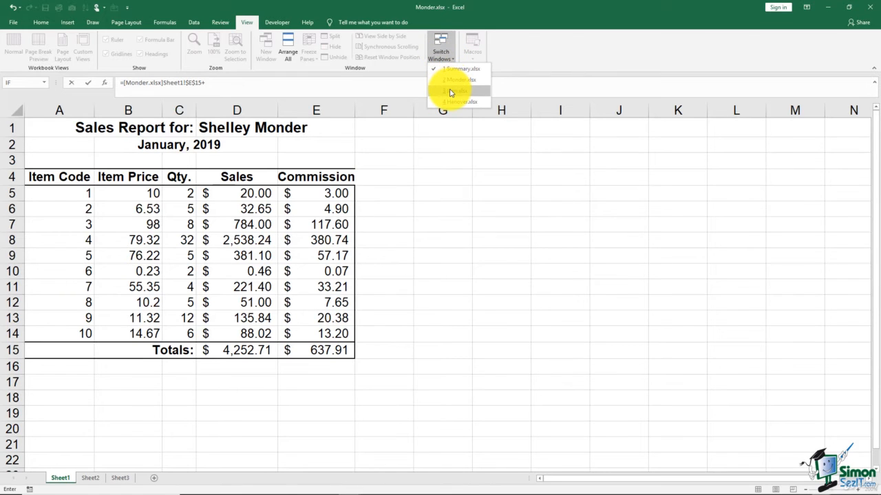
{"action": "left_click", "coordinate": [451, 89]}
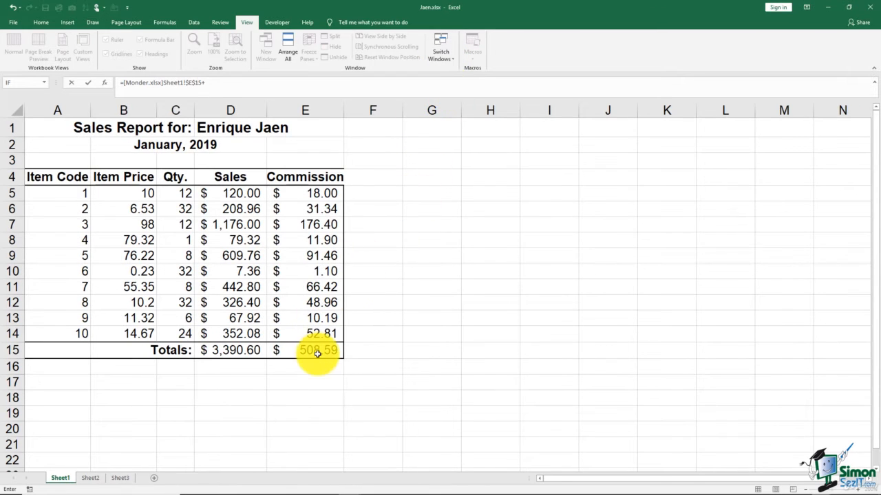
{"action": "left_click", "coordinate": [317, 352]}
Add the commission total in E15 of Hanover.xlsx to the Total Commissions formula and enter it.
{"action": "type", "text": "+"}
{"action": "left_click", "coordinate": [438, 61]}
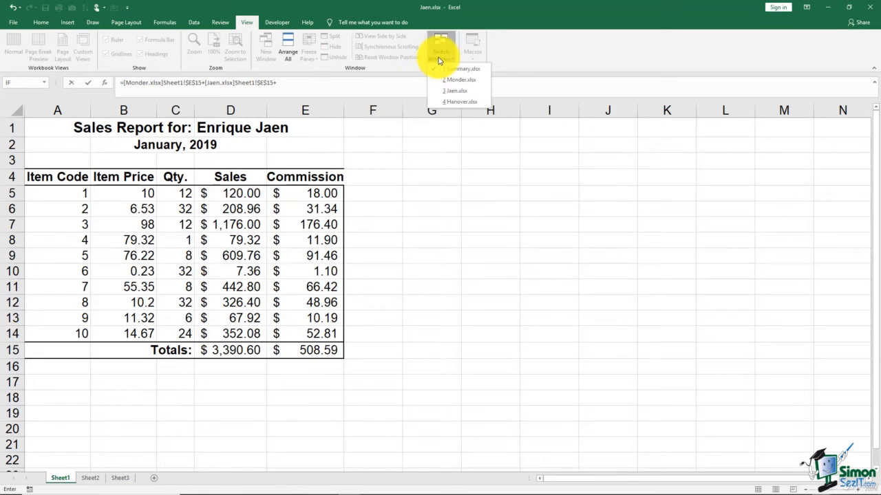
{"action": "left_click", "coordinate": [455, 102]}
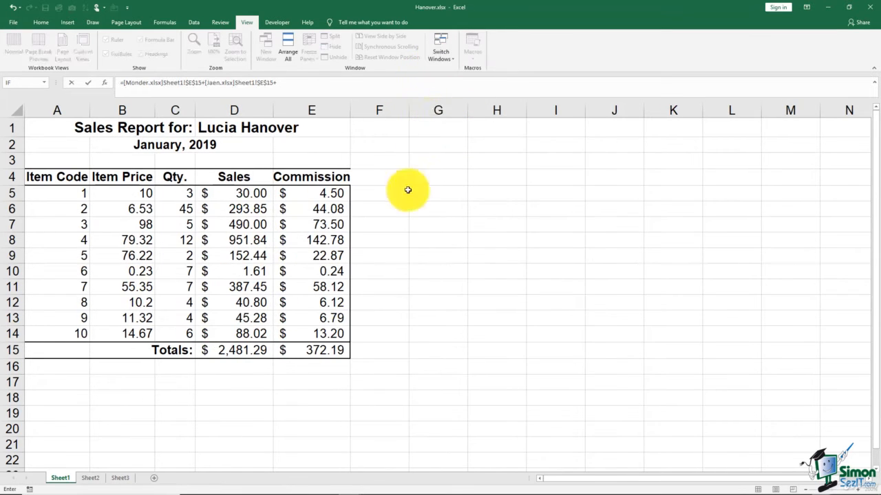
{"action": "left_click", "coordinate": [334, 350]}
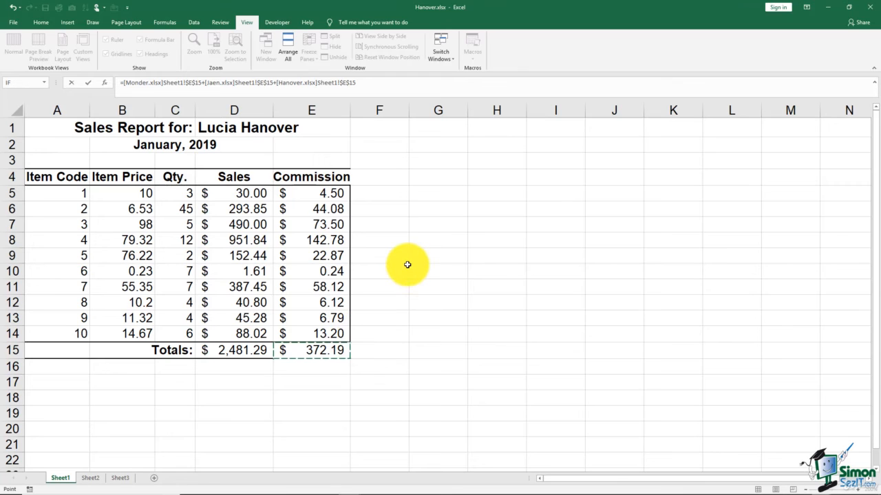
{"action": "key", "text": "Return"}
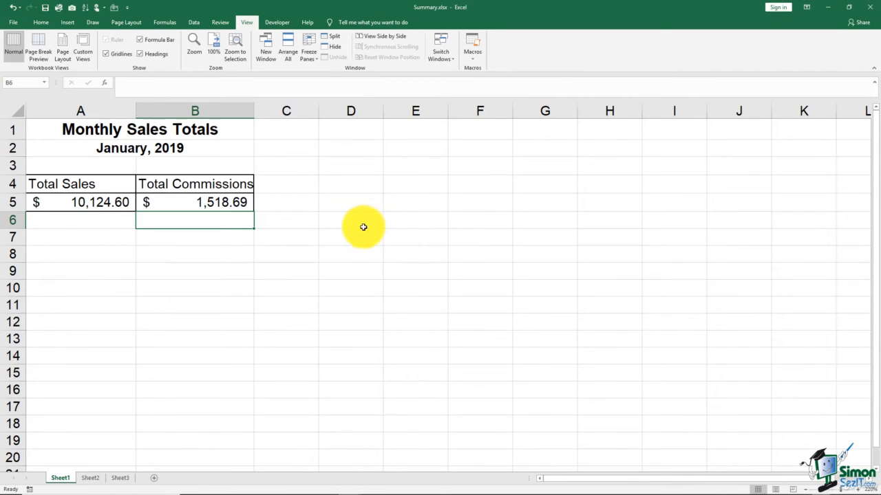
Examine the external workbook references in the Total Commissions formula in B5 without changing them.
{"action": "left_click", "coordinate": [217, 204]}
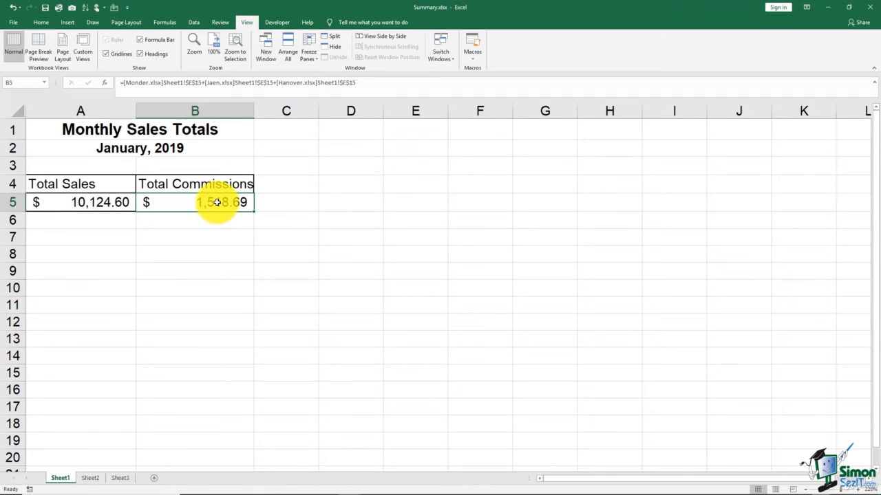
{"action": "double_click", "coordinate": [217, 203]}
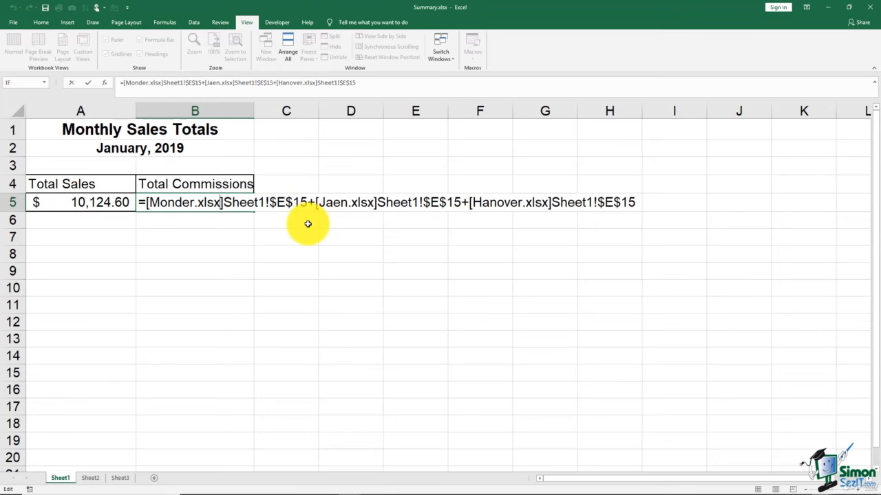
{"action": "key", "text": "ctrl+Return"}
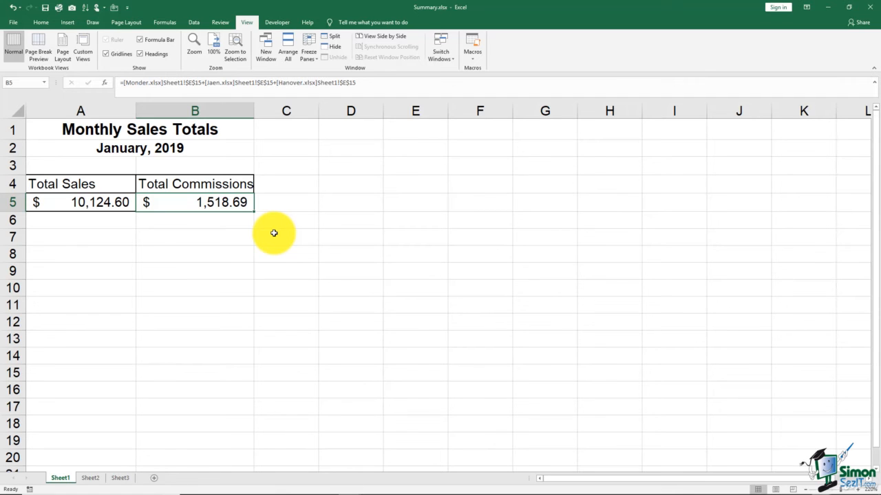
Close the Summary.xlsx workbook and save its changes.
{"action": "left_click", "coordinate": [12, 24]}
{"action": "left_click", "coordinate": [26, 211]}
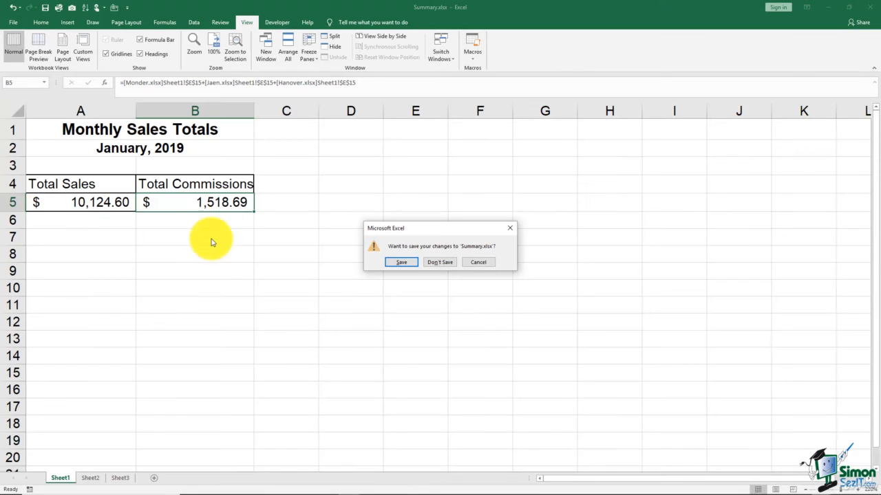
{"action": "left_click", "coordinate": [402, 264]}
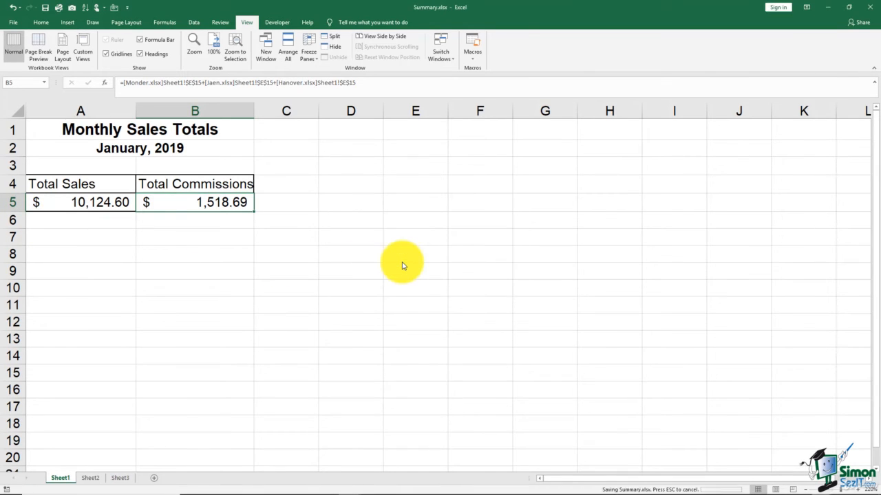
Close the remaining open workbooks Hanover.xlsx, Jaen.xlsx and Monder.xlsx.
{"action": "left_click", "coordinate": [13, 22]}
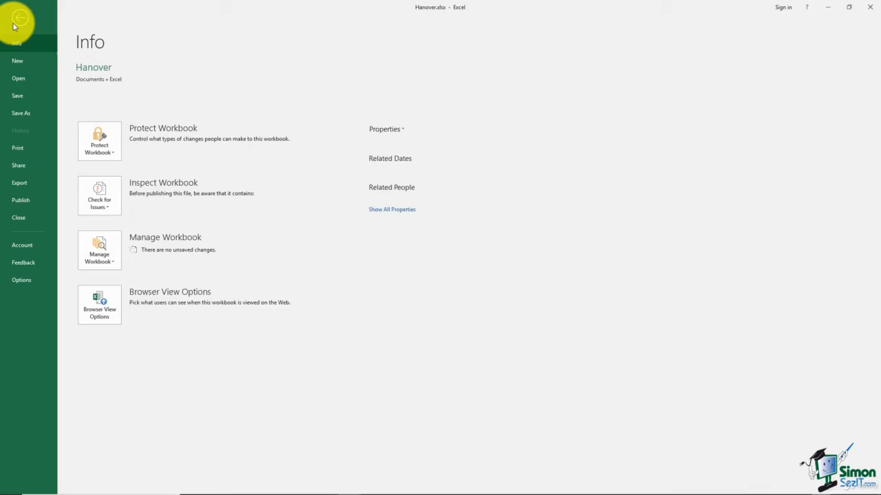
{"action": "left_click", "coordinate": [27, 219]}
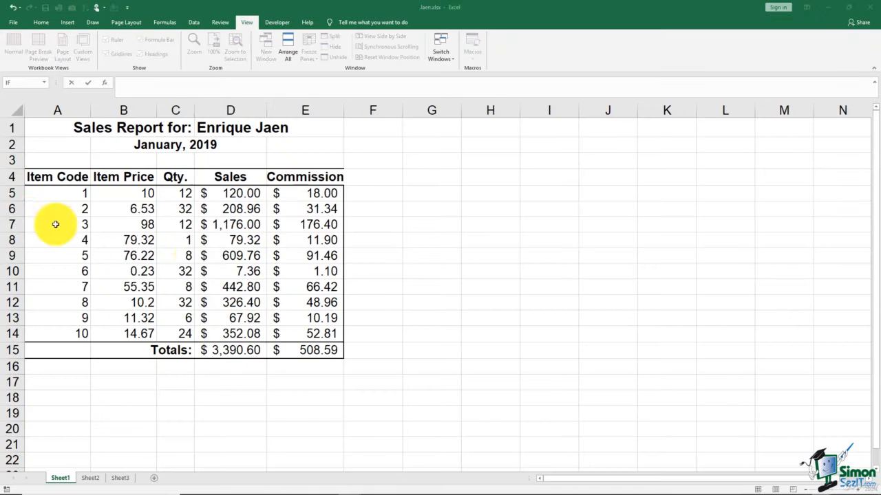
{"action": "left_click", "coordinate": [12, 22]}
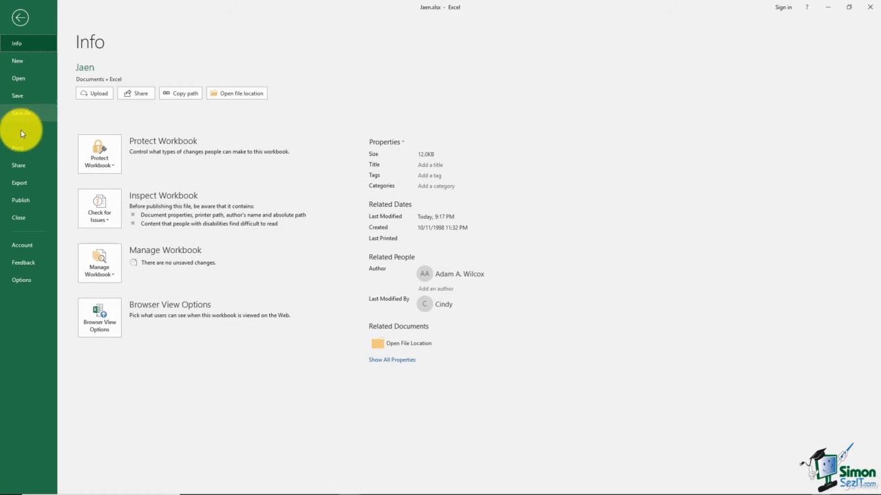
{"action": "left_click", "coordinate": [19, 217]}
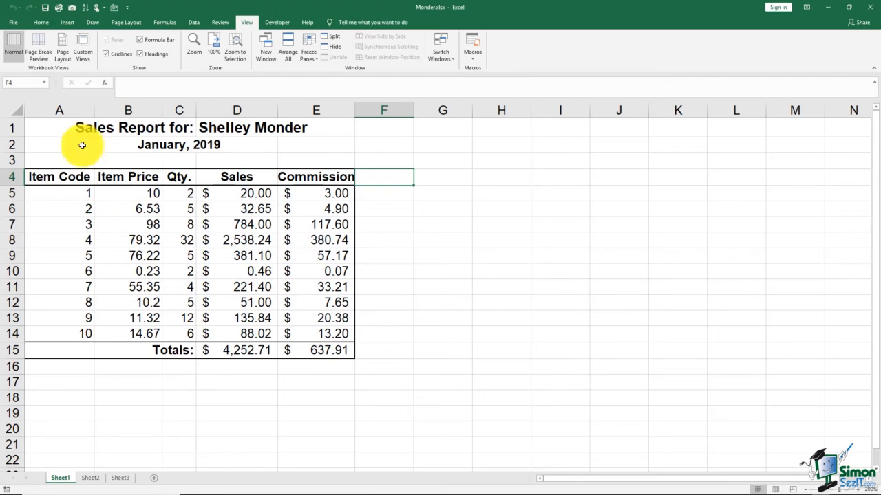
{"action": "left_click", "coordinate": [12, 22]}
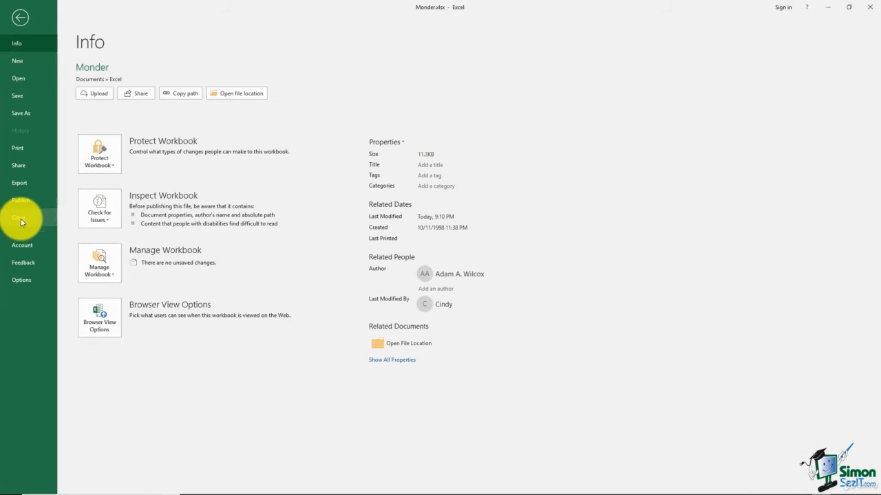
{"action": "left_click", "coordinate": [20, 219]}
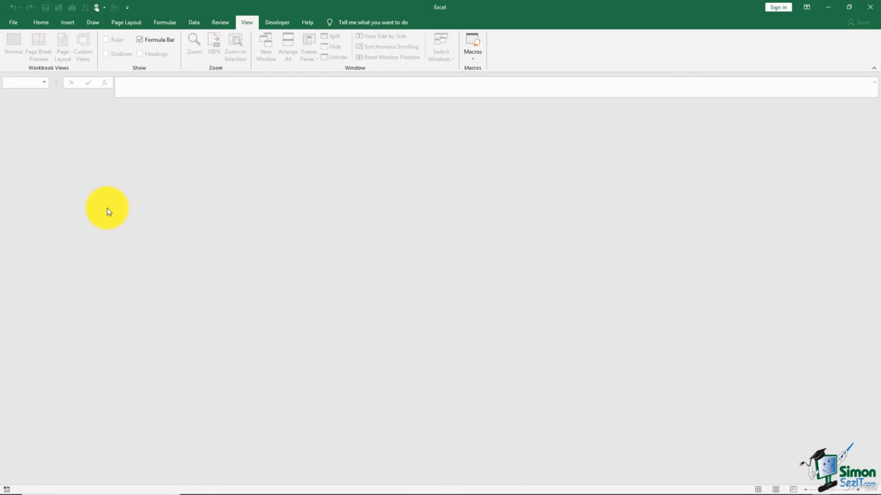
Reopen Hanover.xlsx from the recent workbooks and set the quantity of item code 1 in C5 to 10.
{"action": "left_click", "coordinate": [14, 21]}
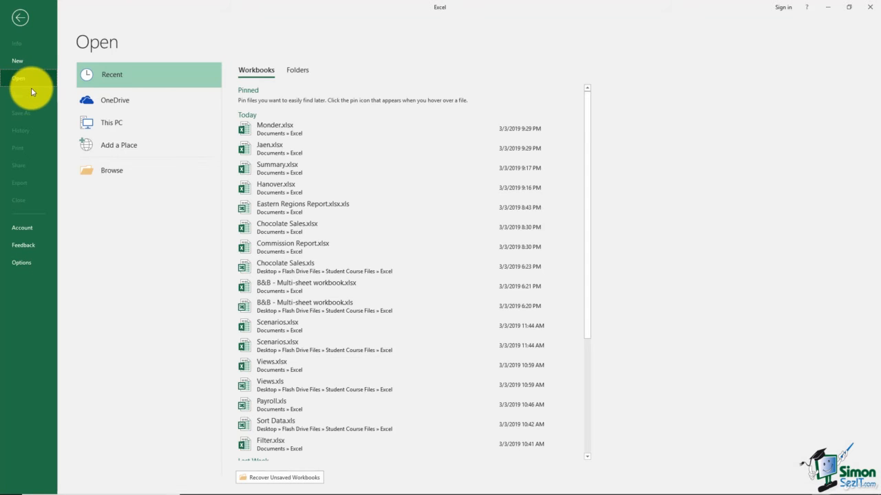
{"action": "left_click", "coordinate": [283, 187]}
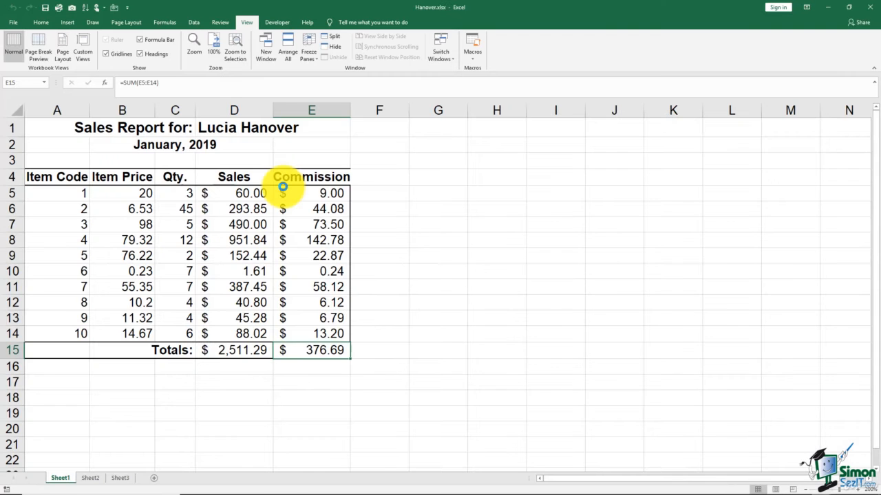
{"action": "left_click", "coordinate": [180, 194]}
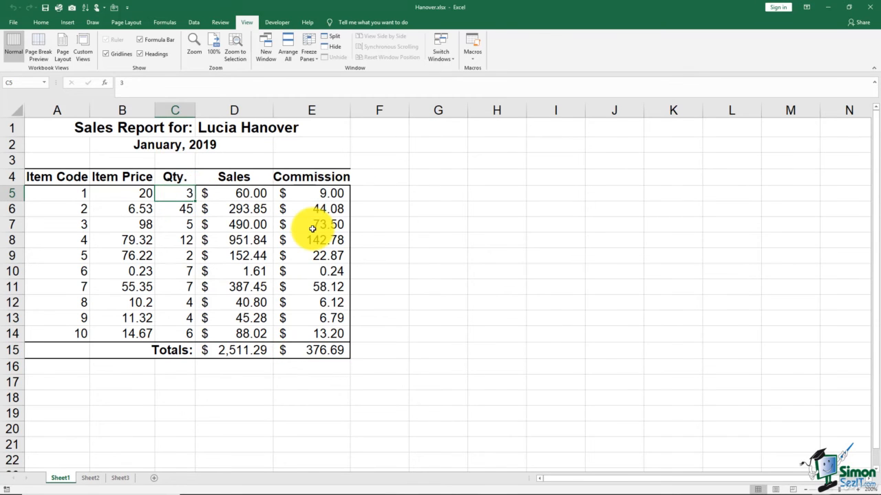
{"action": "type", "text": "10"}
{"action": "left_click", "coordinate": [286, 286]}
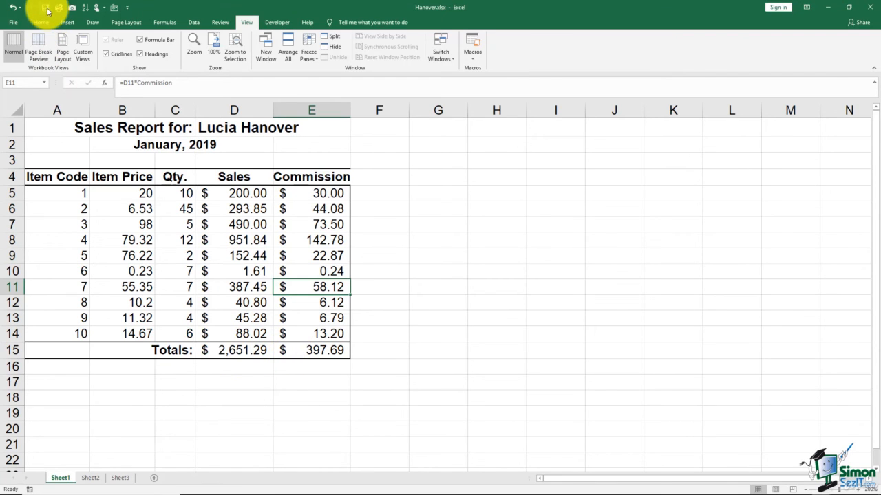
Save the changed Hanover.xlsx workbook and close it.
{"action": "left_click", "coordinate": [14, 22]}
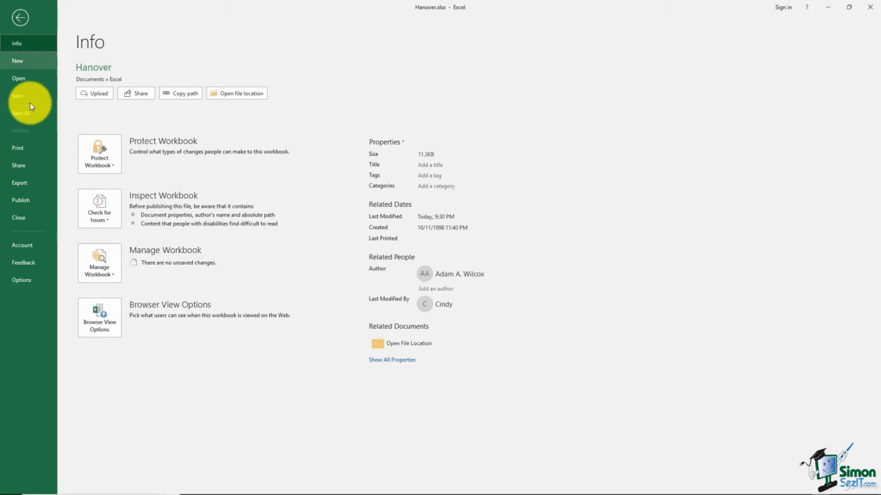
{"action": "left_click", "coordinate": [23, 218]}
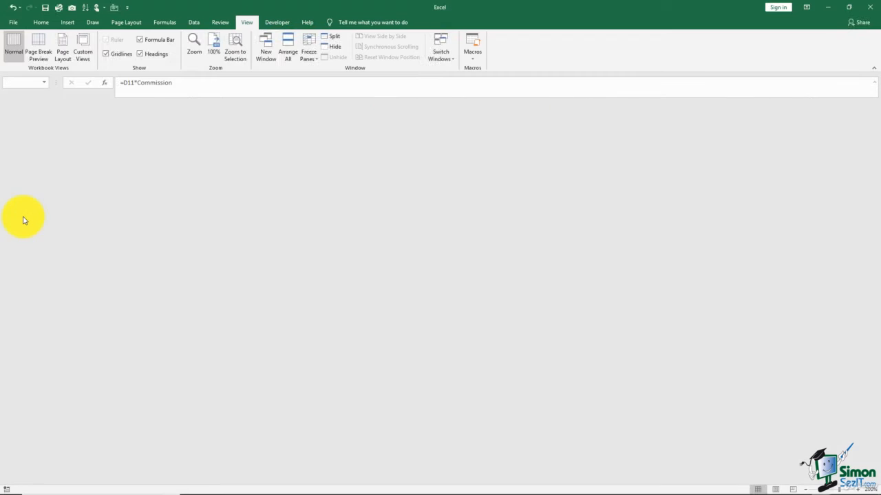
Reopen Monder.xlsx from the recent workbooks and set the quantity of item code 5 in C9 to 13.
{"action": "left_click", "coordinate": [14, 23]}
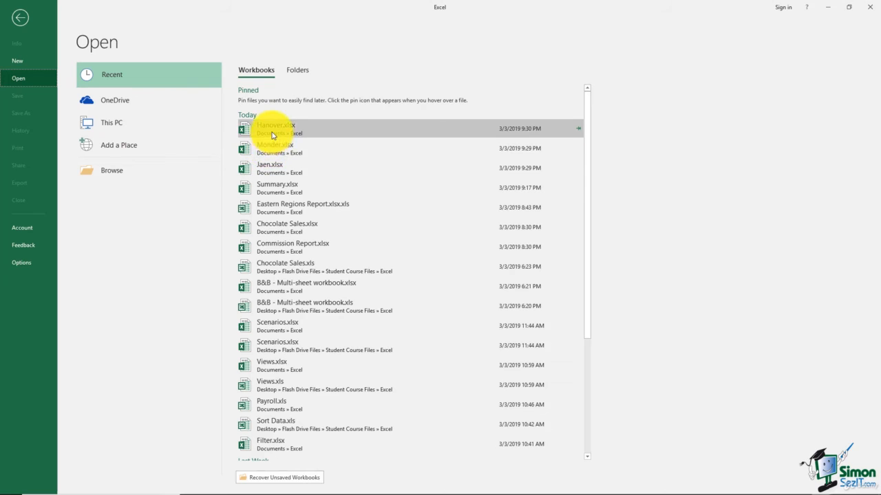
{"action": "left_click", "coordinate": [274, 153]}
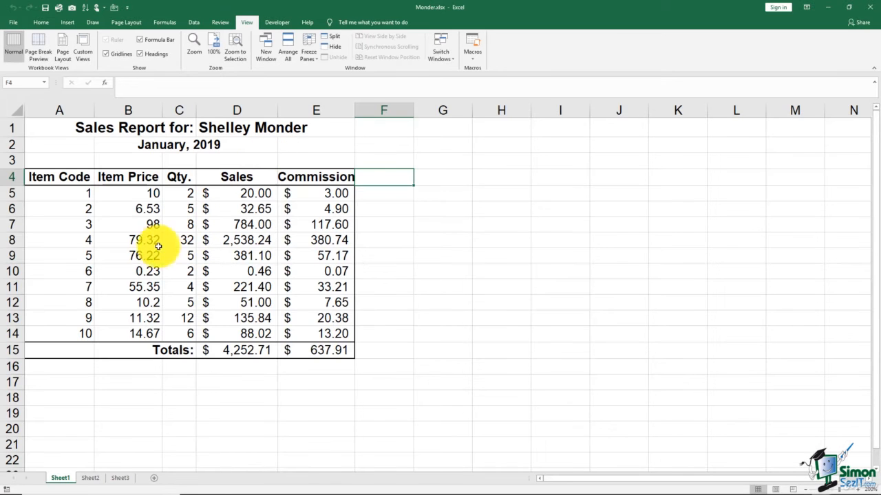
{"action": "left_click", "coordinate": [181, 255]}
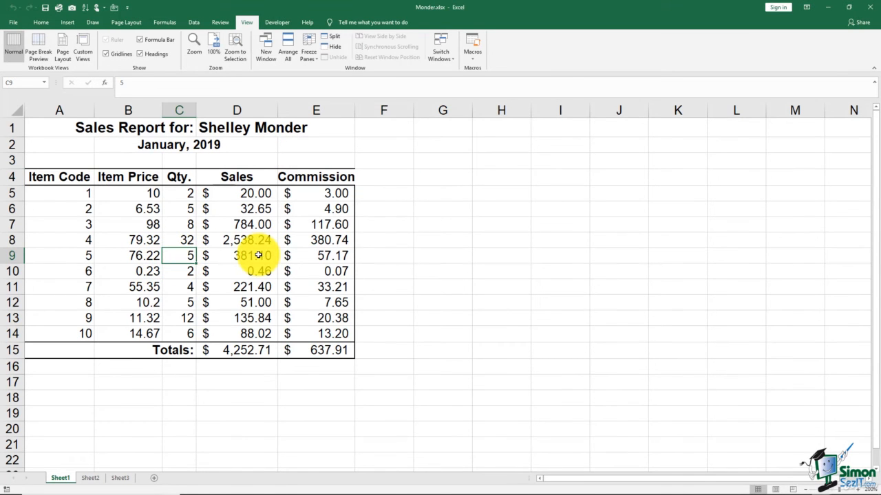
{"action": "type", "text": "13"}
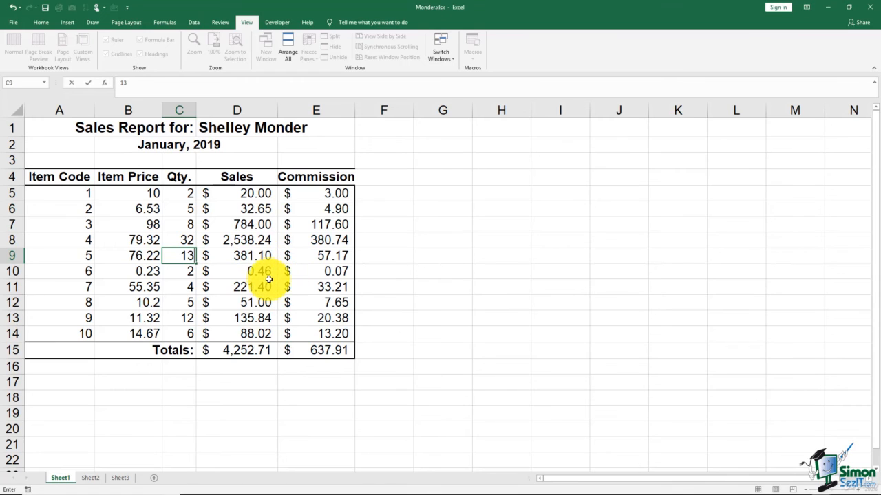
{"action": "left_click", "coordinate": [269, 279]}
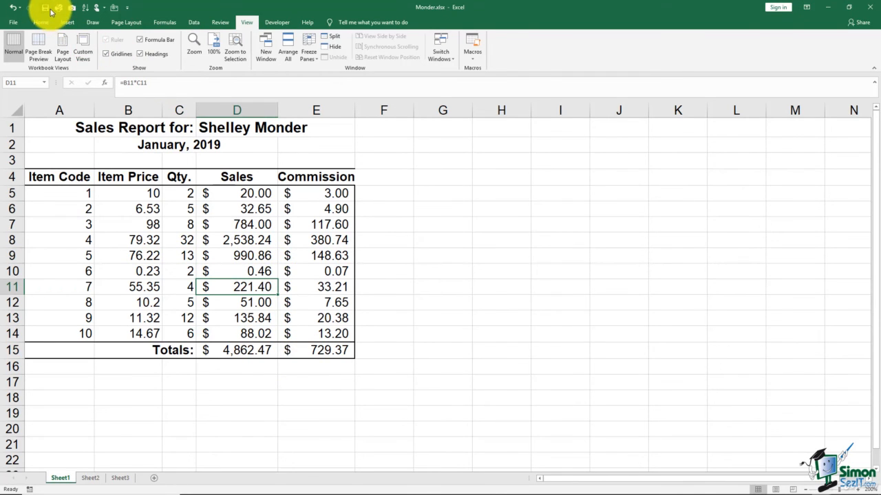
Save the changed Monder.xlsx workbook and close it.
{"action": "left_click", "coordinate": [14, 25]}
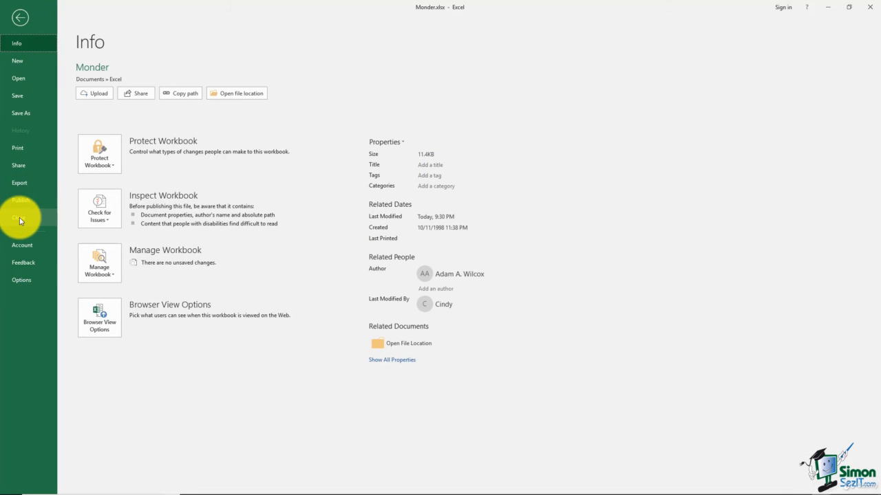
{"action": "left_click", "coordinate": [19, 217]}
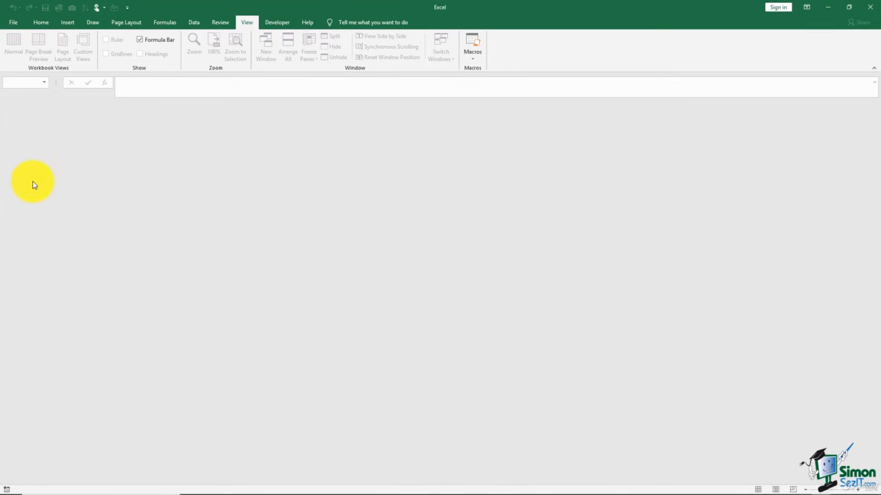
Reopen Summary.xlsx from the recent workbooks and update its links to the external source workbooks.
{"action": "left_click", "coordinate": [14, 24]}
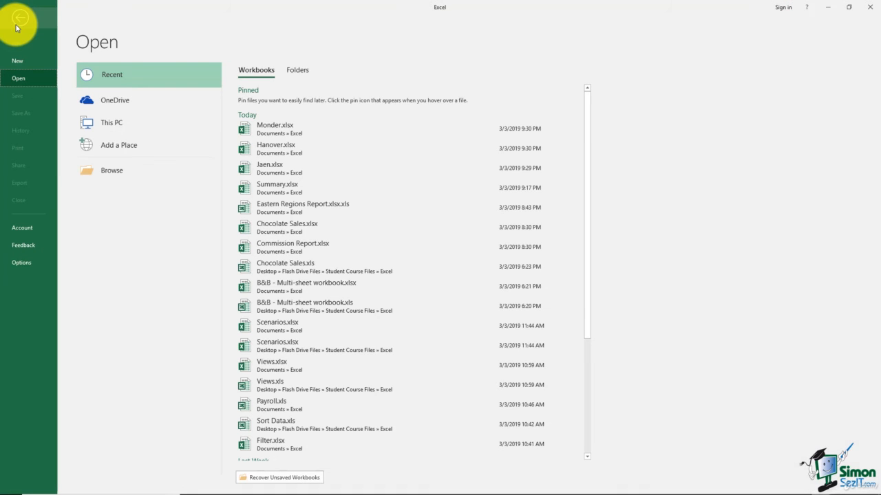
{"action": "left_click", "coordinate": [276, 187]}
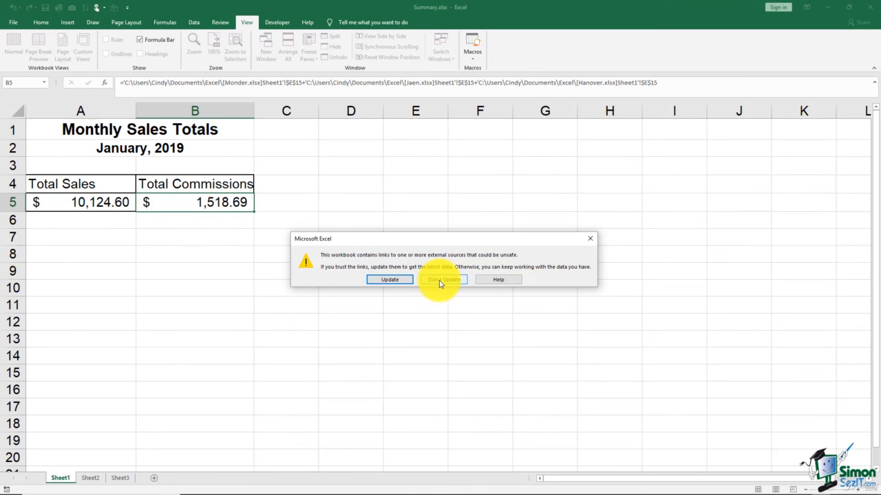
{"action": "left_click", "coordinate": [389, 280]}
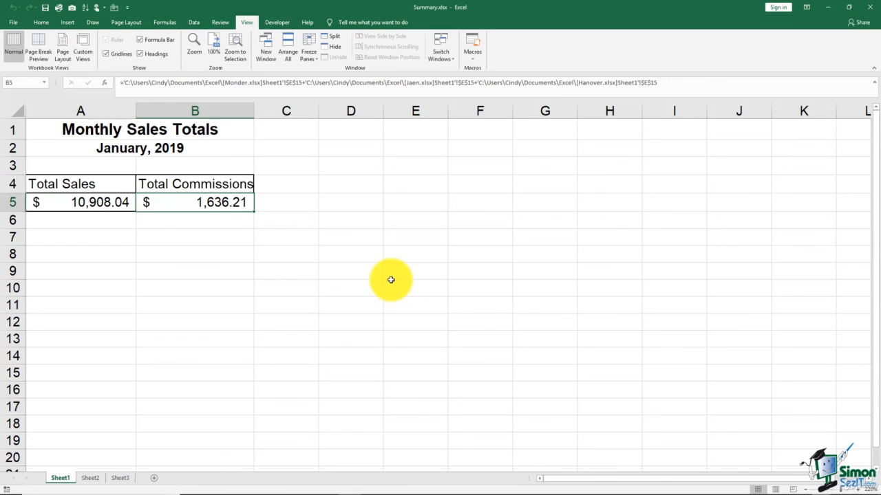
{"action": "left_click", "coordinate": [191, 266]}
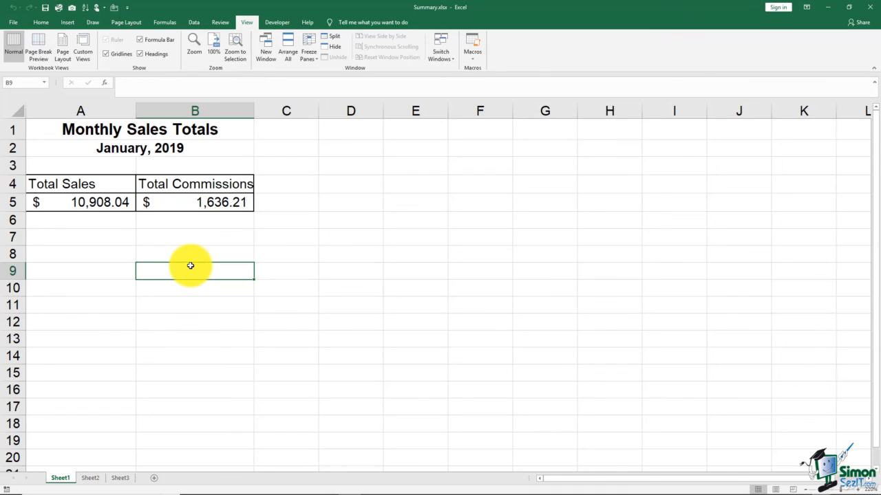